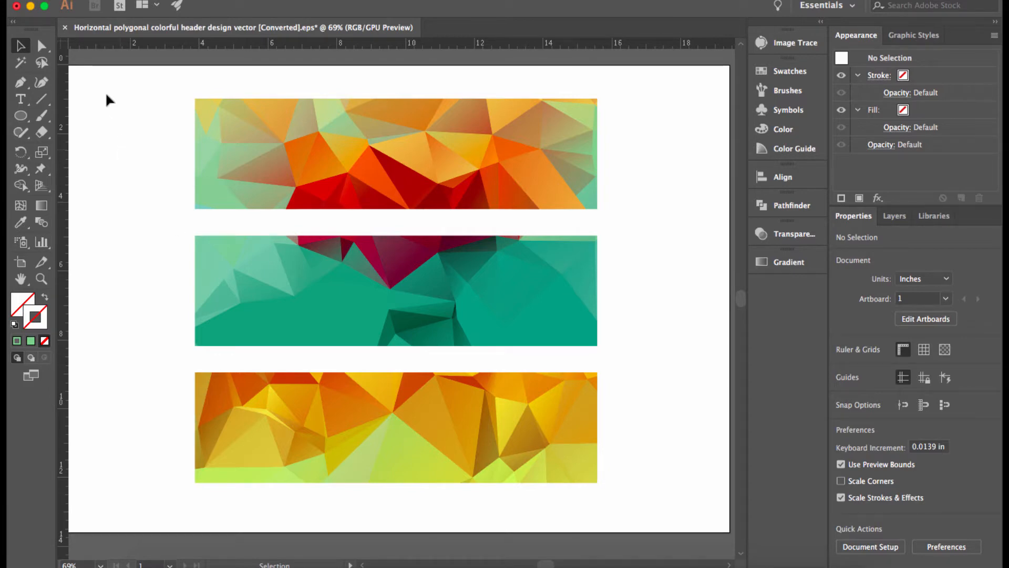
- Open the Illustrator application menu in the menu bar above the three polygon banners
click(59, 0)
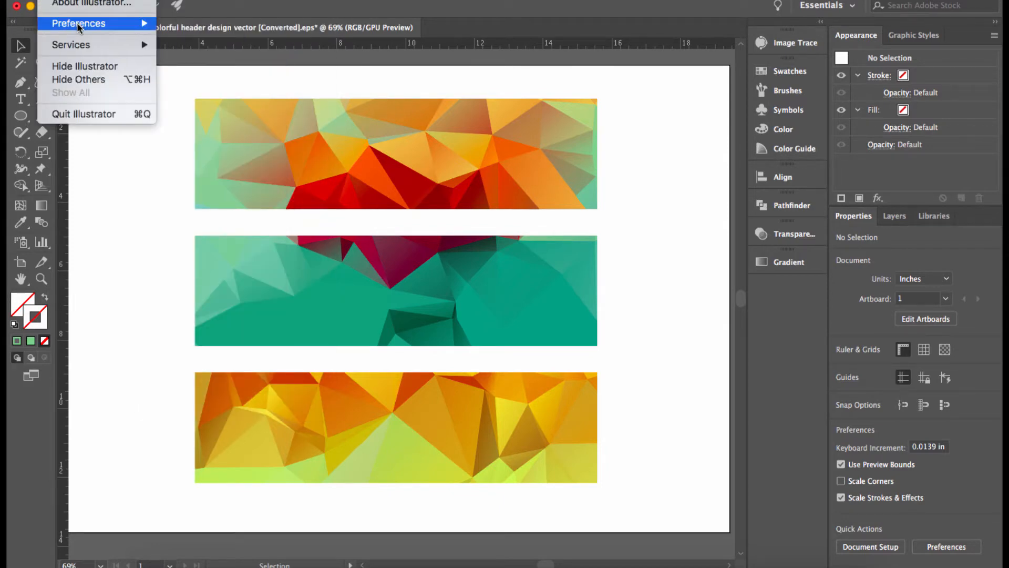
- Open the General preferences from the Preferences submenu and move the dialog to the left
mouse_move(77, 23)
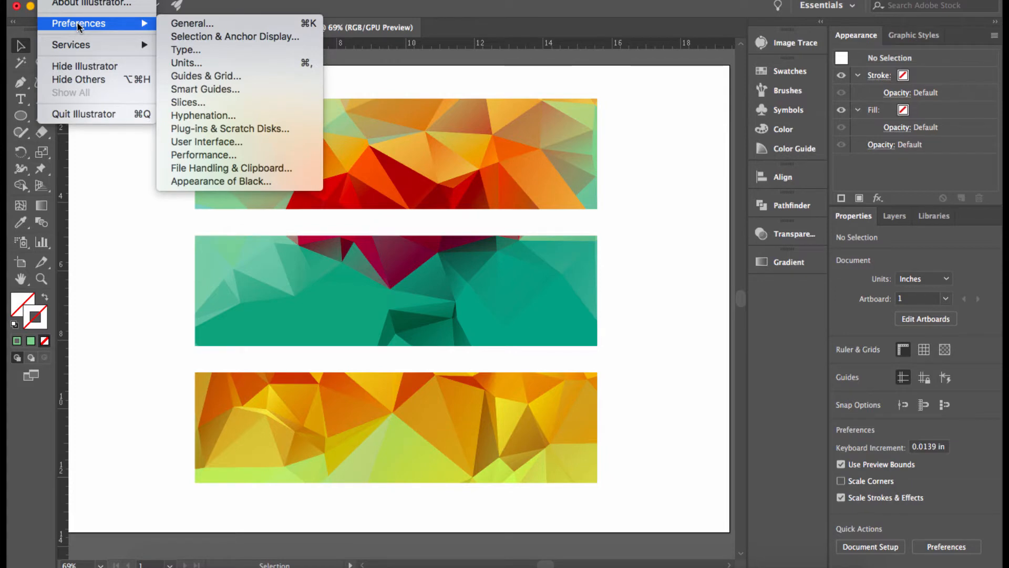
click(199, 24)
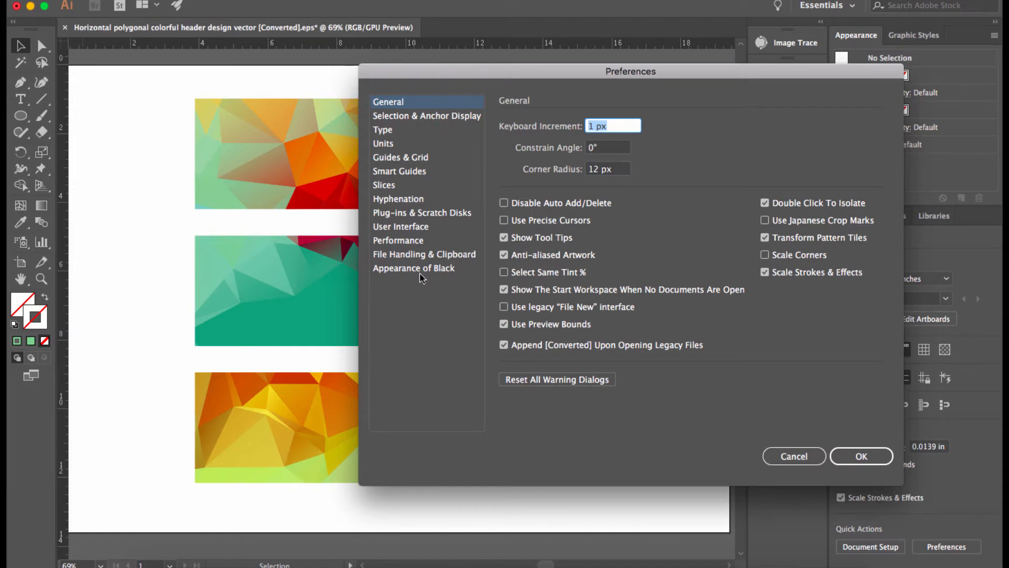
drag(483, 71, 290, 71)
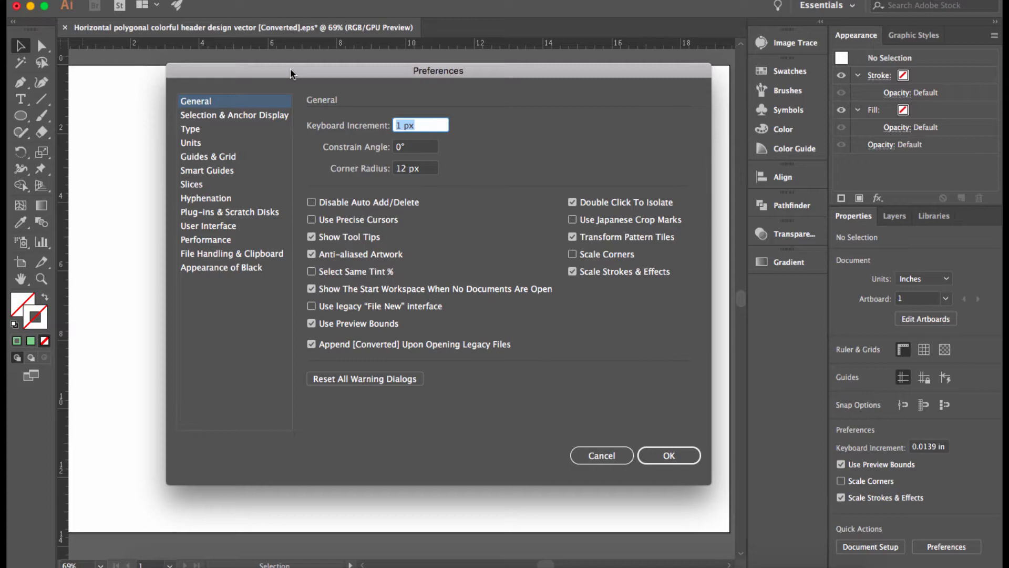
- Cancel the General preferences without changes and reopen the Illustrator application menu
click(68, 1)
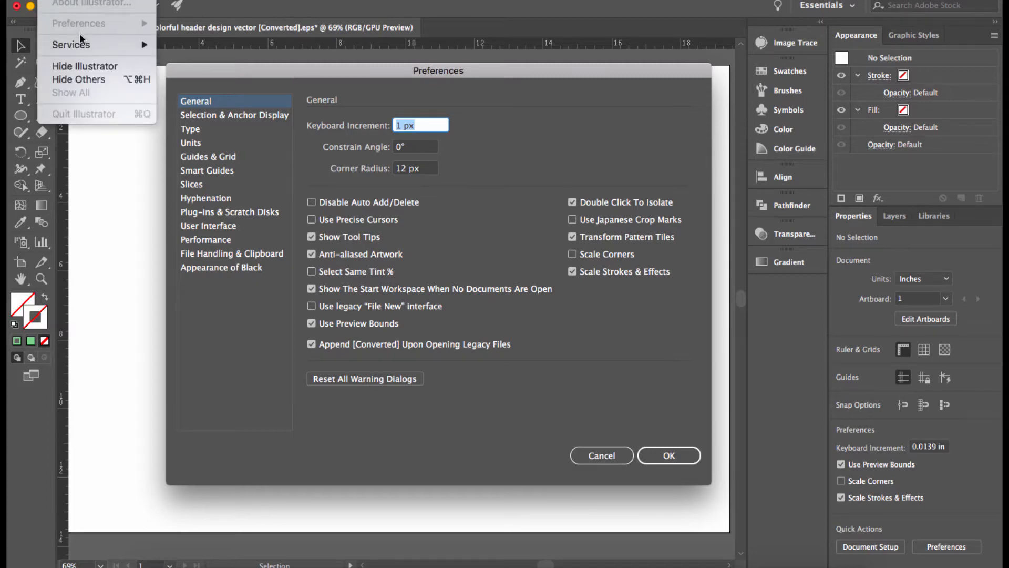
key(Escape)
click(604, 457)
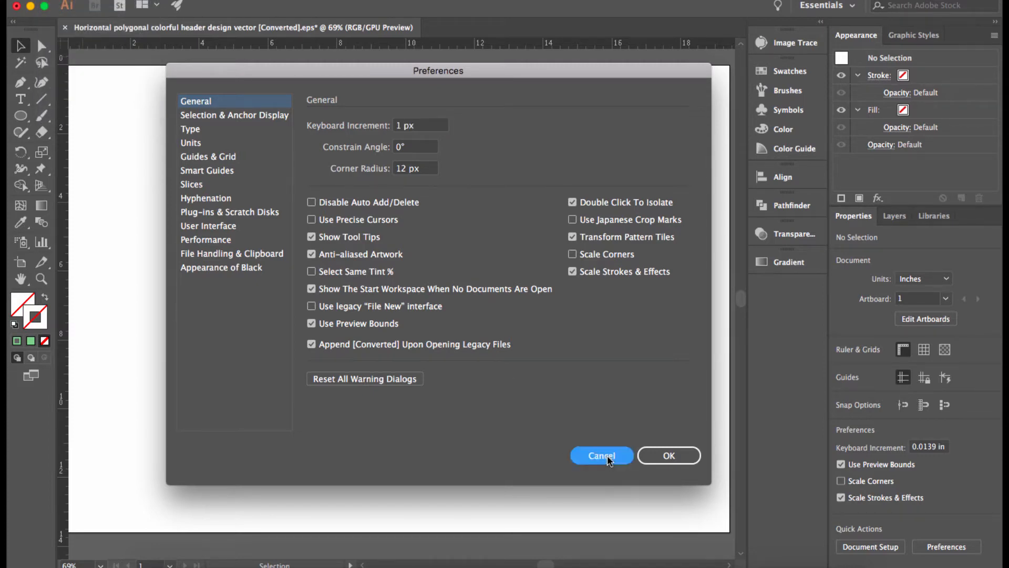
click(69, 0)
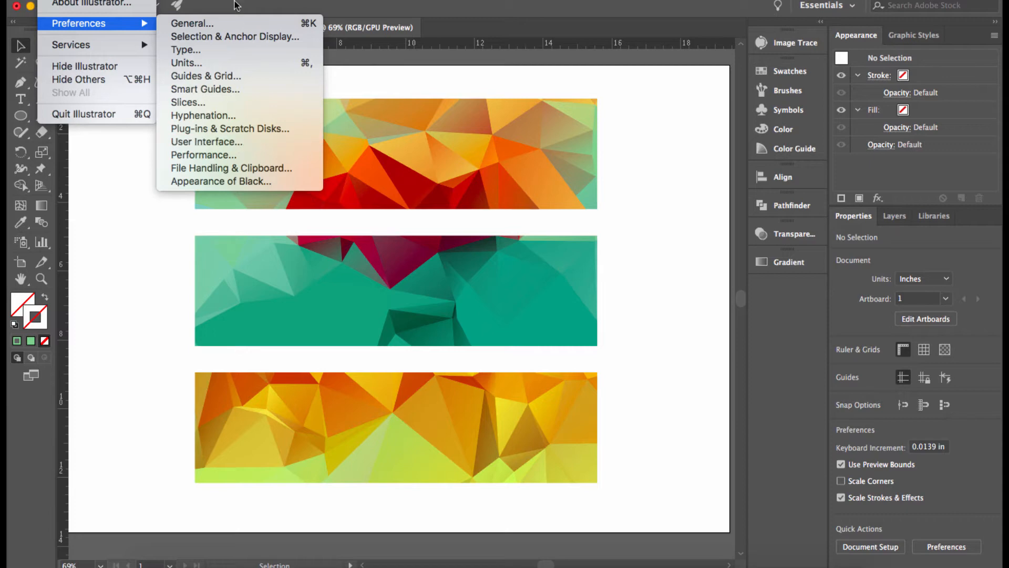
- Open the General preferences, review them with Keyboard Increment at 1 px, and close with OK
click(229, 23)
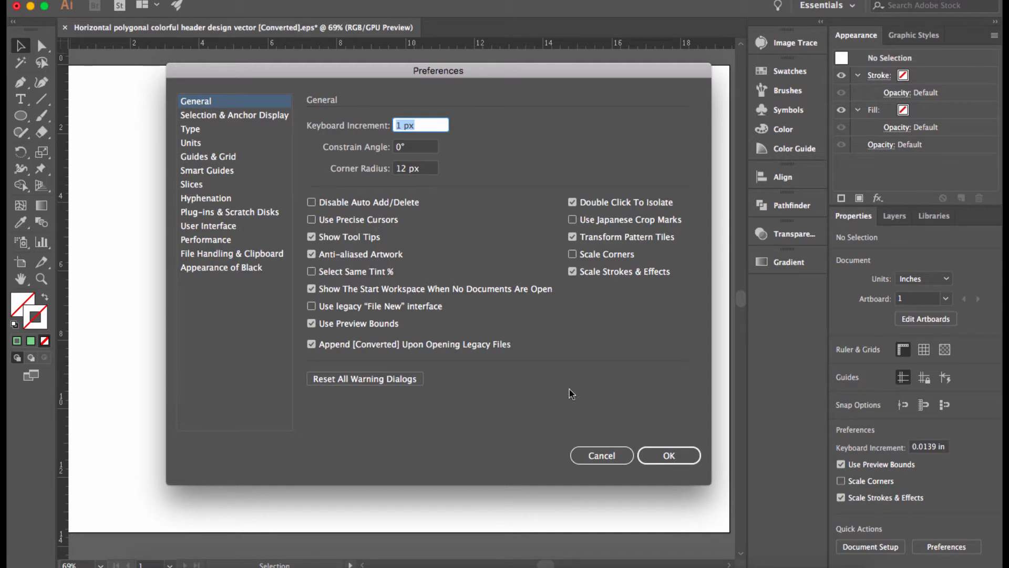
click(672, 456)
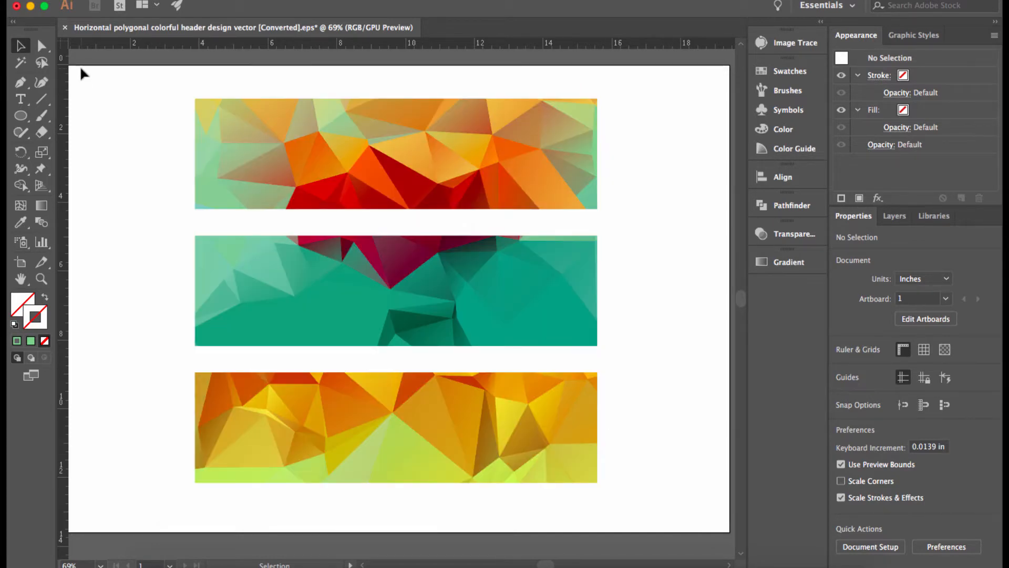
- Paint a wavy green 3 pt Round Paintbrush stroke left of the banners, then open General preferences with Cmd+K
click(41, 115)
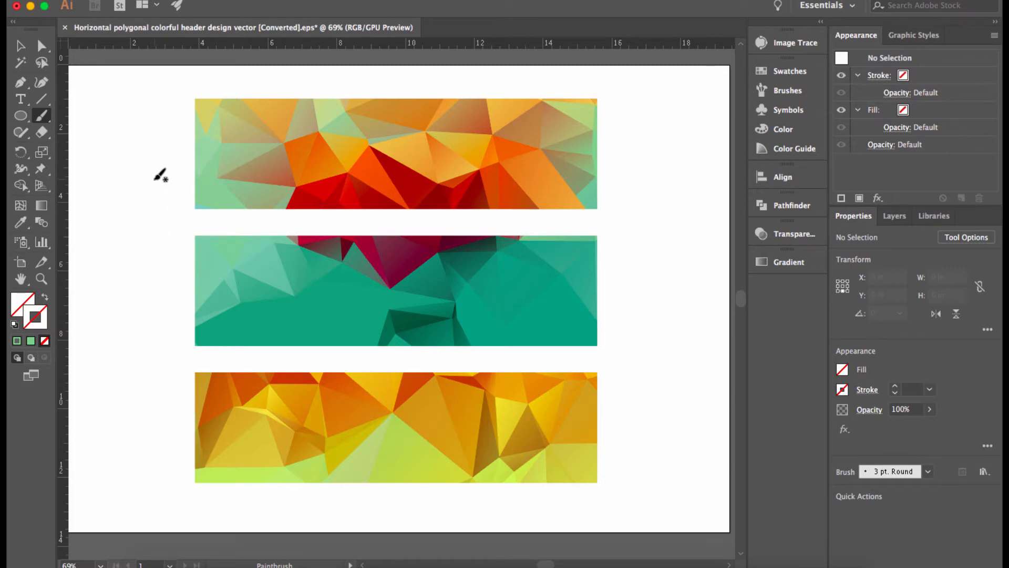
mouse_move(154, 179)
mouse_down()
mouse_move(132, 204)
mouse_move(155, 226)
mouse_move(156, 249)
mouse_move(123, 287)
mouse_move(148, 308)
mouse_up()
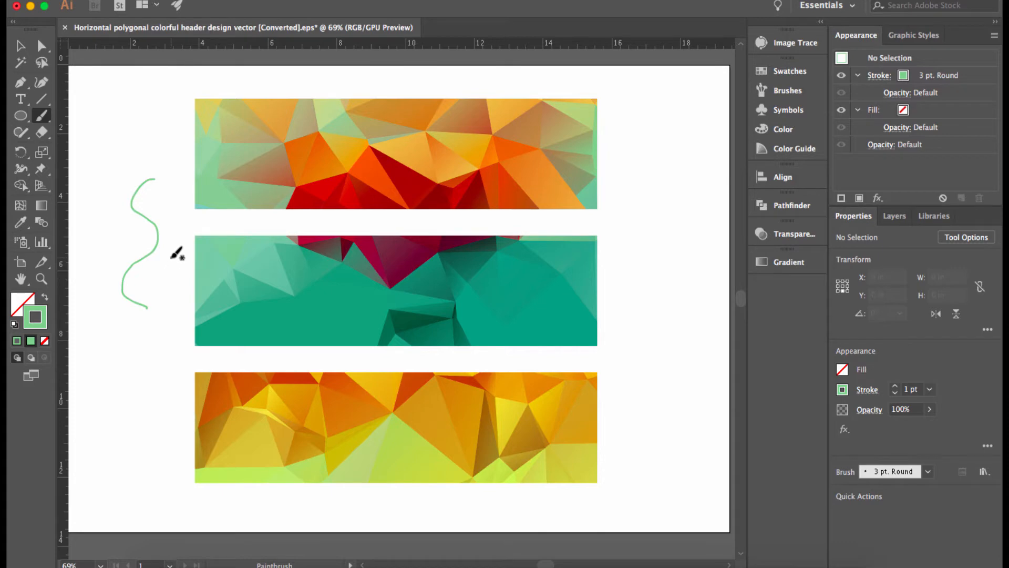
key(super+k)
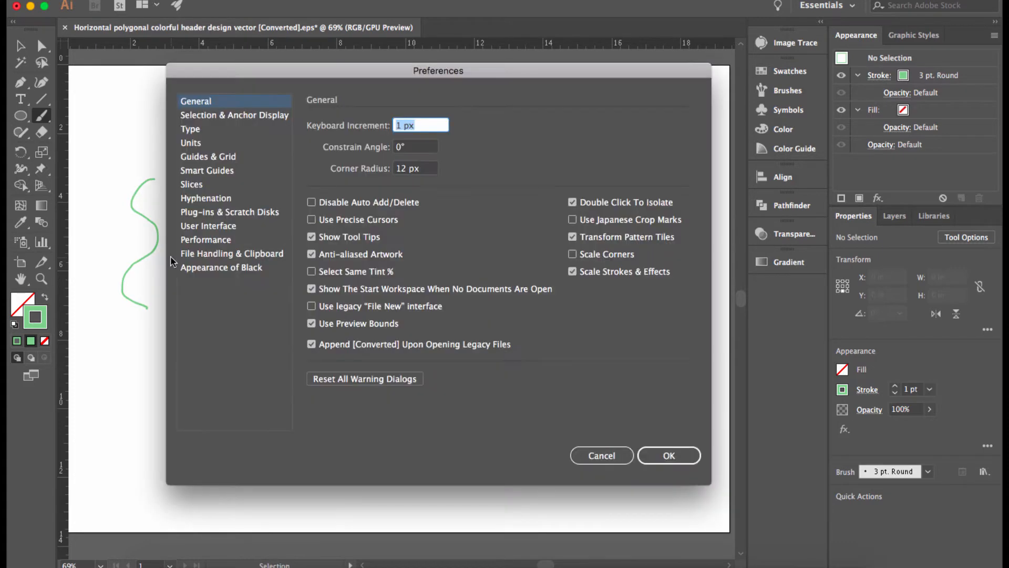
- Turn on Use Precise Cursors and apply it, then reopen preferences and turn it back off
click(311, 220)
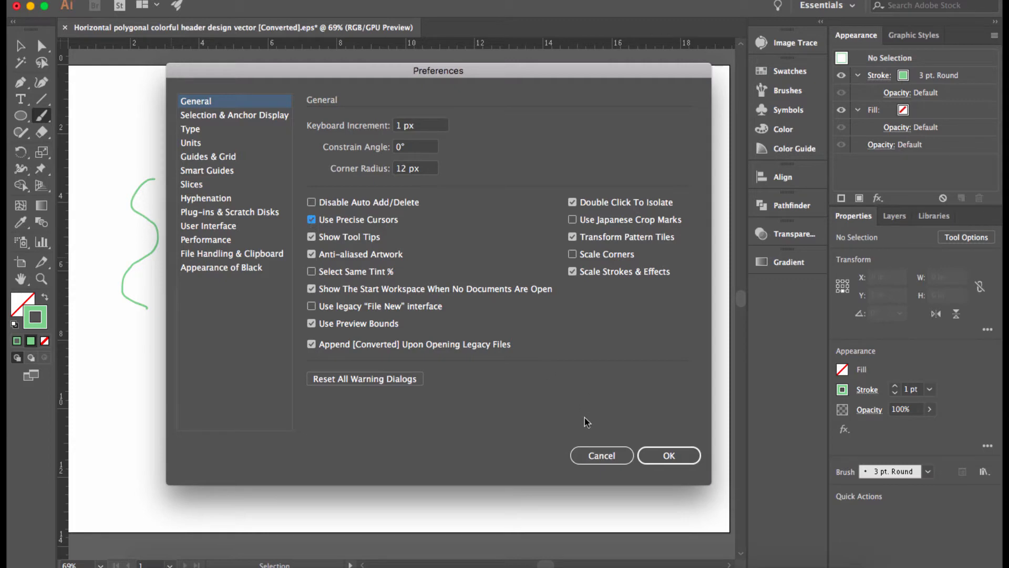
click(668, 455)
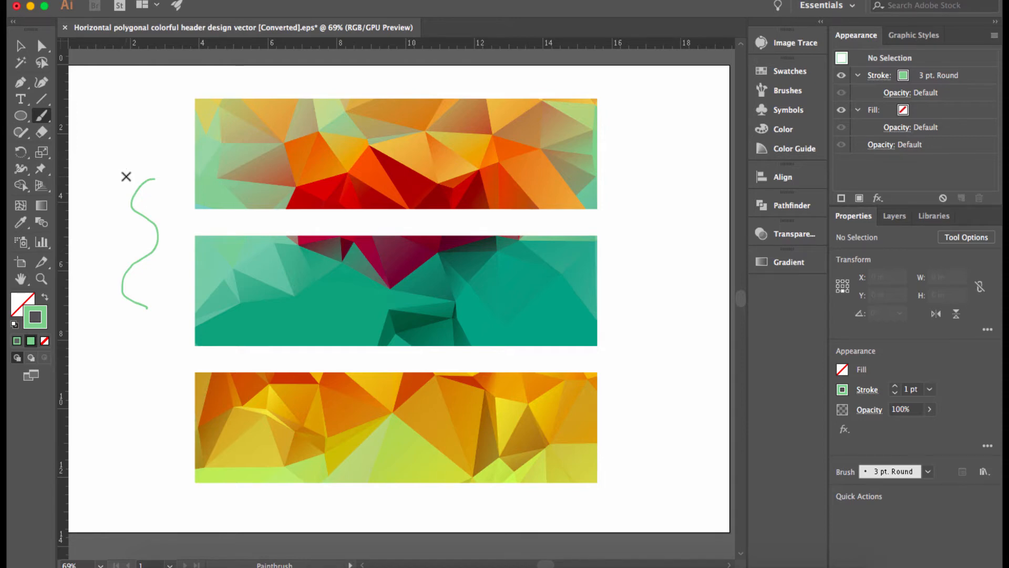
key(super+k)
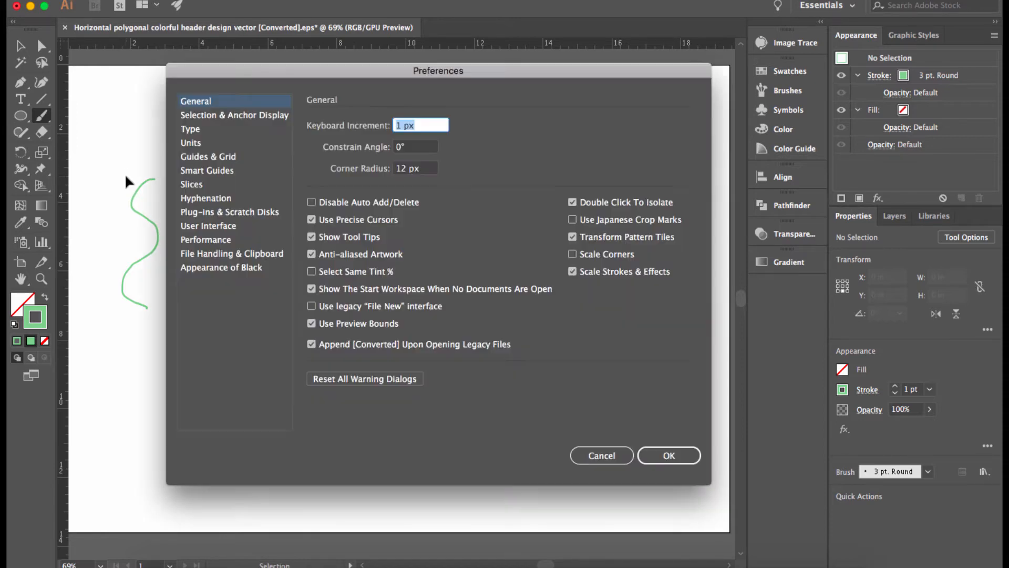
click(315, 223)
click(670, 455)
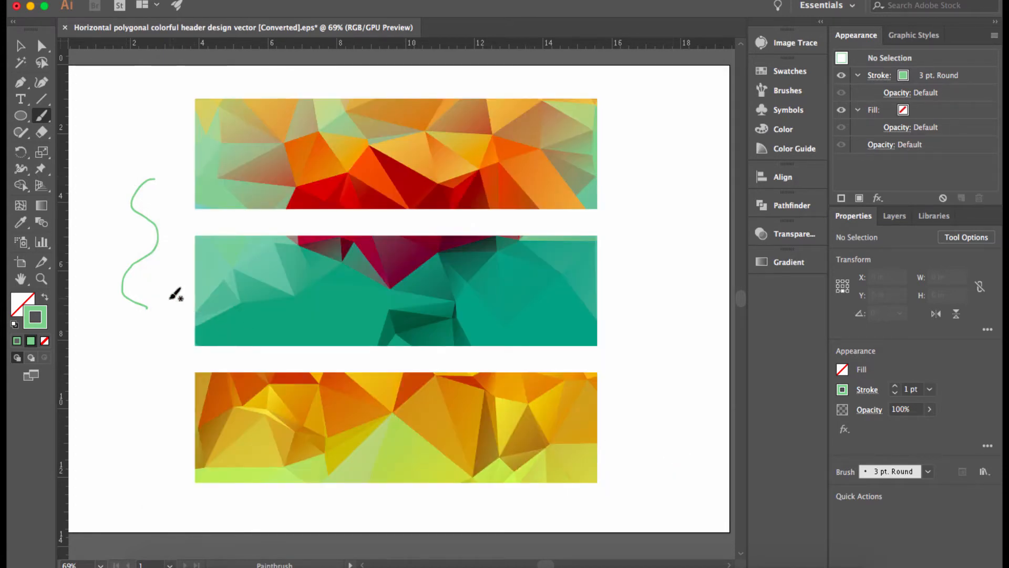
- Review General preferences (Scale Strokes & Effects on, Scale Corners off), close with OK, and pick the Selection tool
key(Caps_Lock)
key(Caps_Lock)
key(Caps_Lock)
key(Caps_Lock)
key(Caps_Lock)
key(Caps_Lock)
key(super+k)
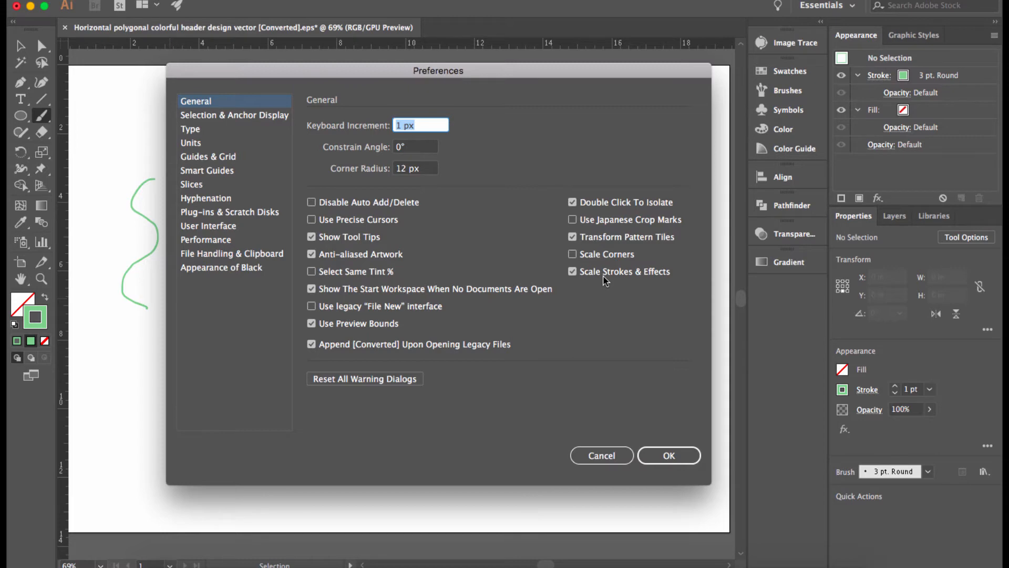
click(668, 455)
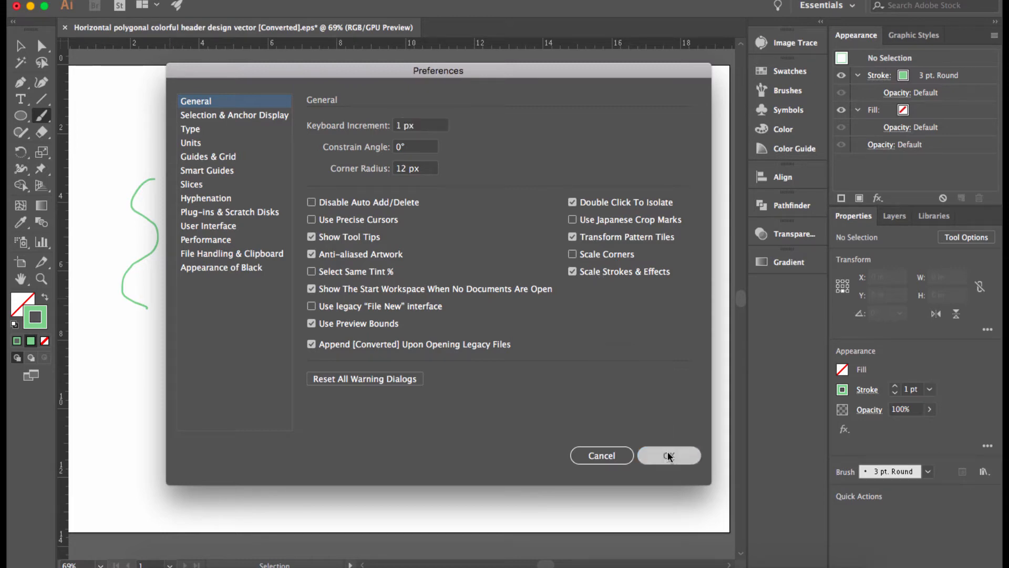
click(20, 46)
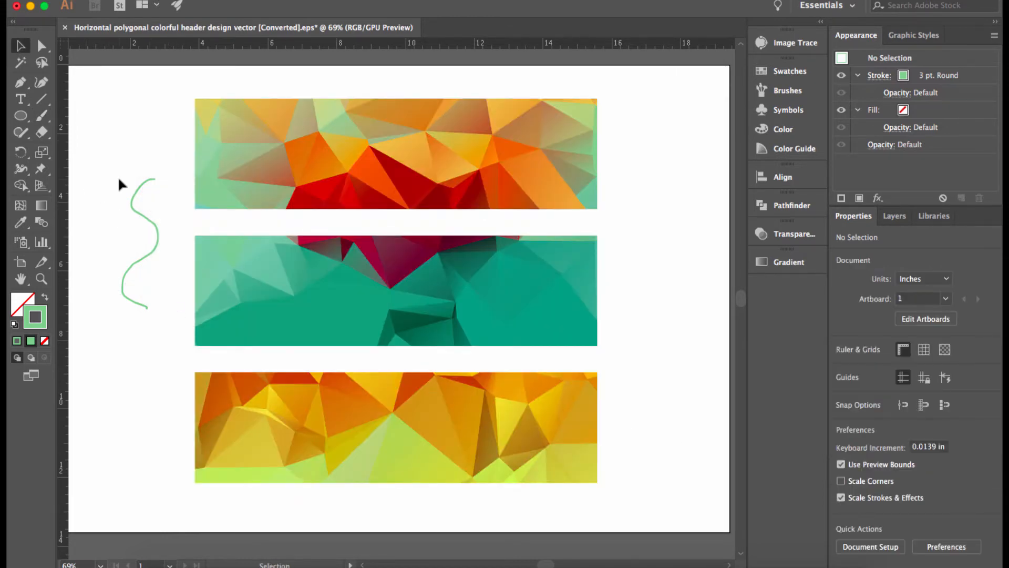
- Select the wavy green brush path and raise its stroke weight to 5 pt
click(148, 255)
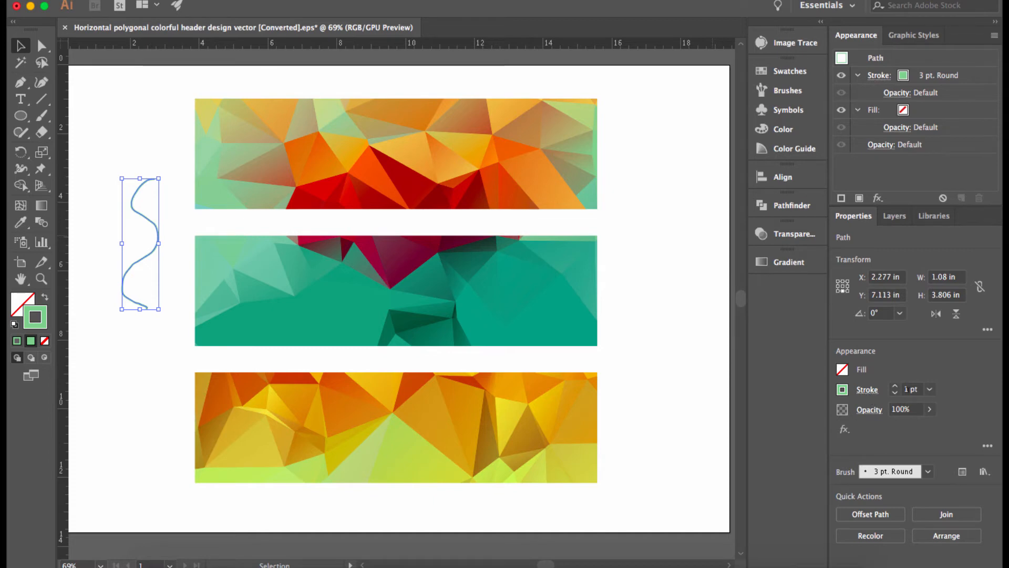
click(895, 386)
click(895, 387)
click(895, 387)
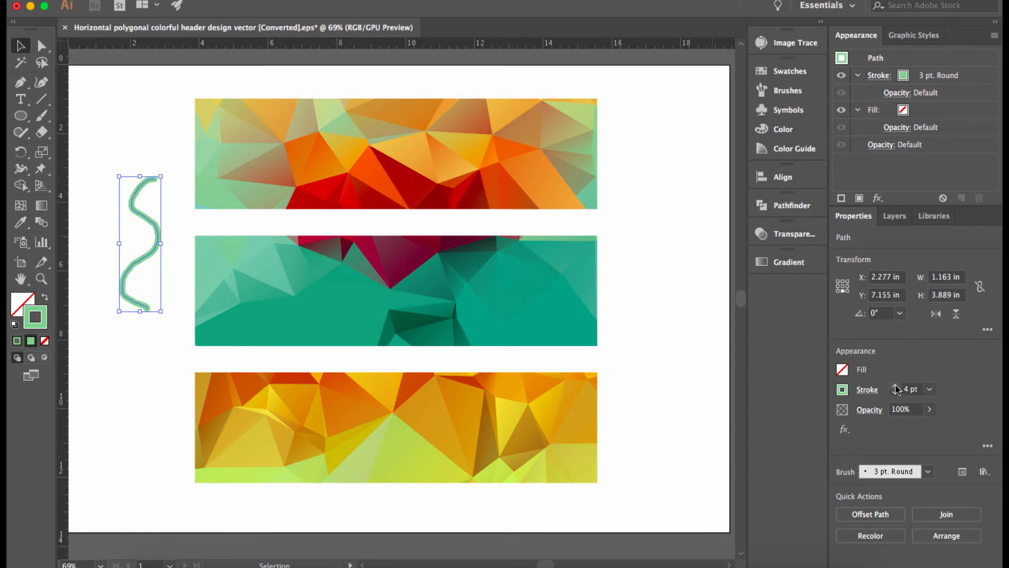
click(896, 386)
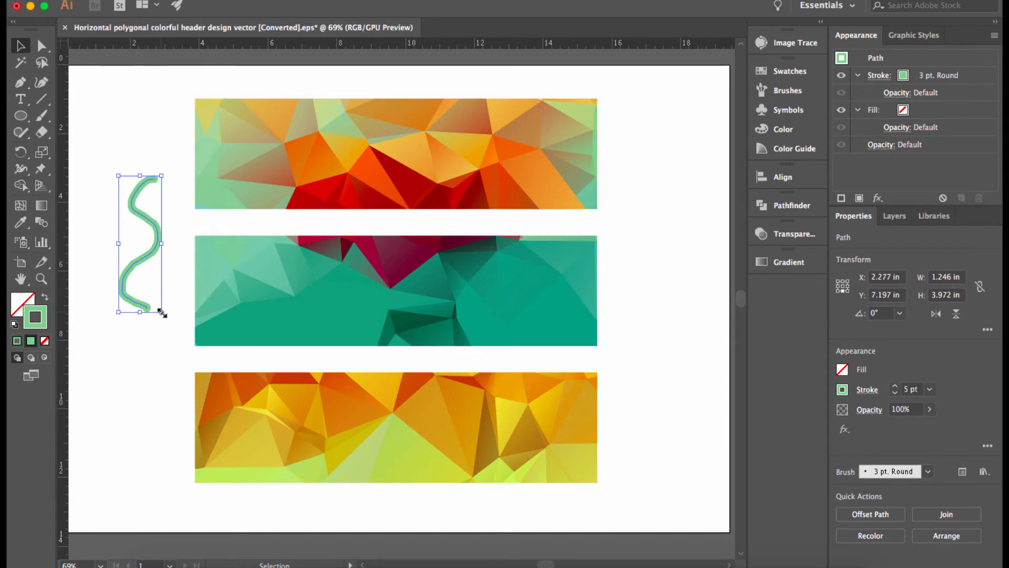
- Enlarge the wavy path down and right, undo the enlargement, and open General preferences
drag(159, 310, 237, 521)
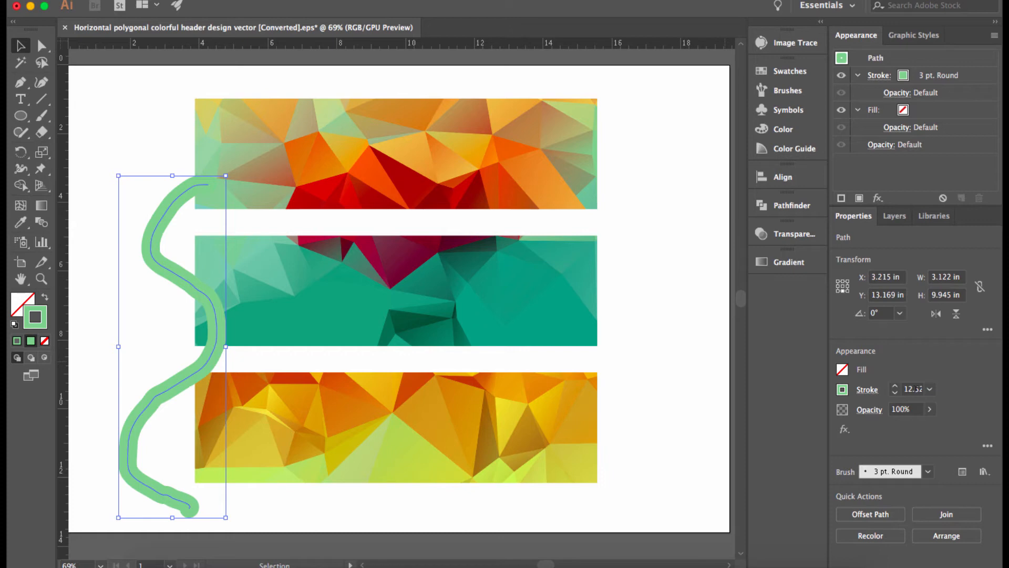
key(super+z)
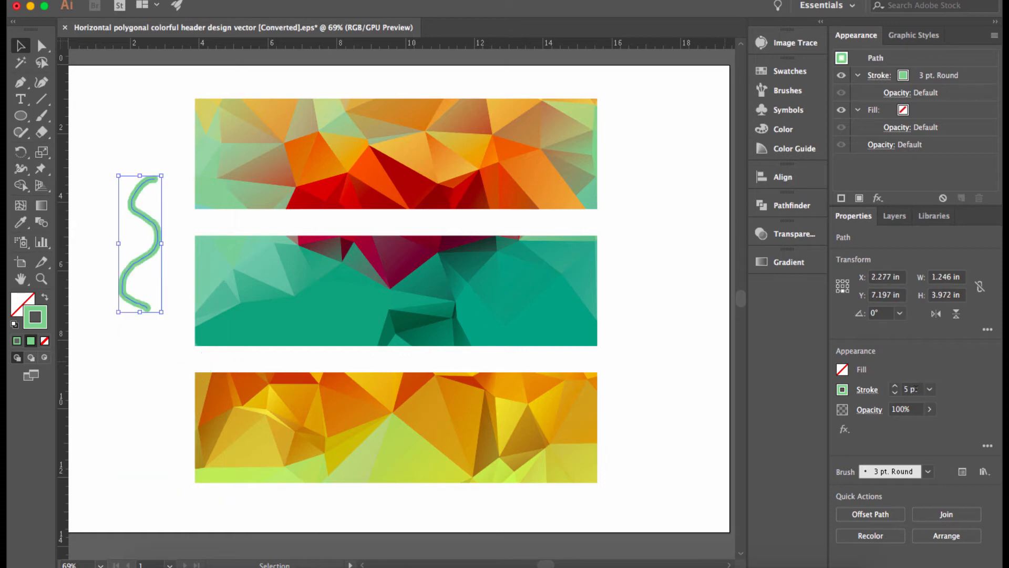
key(super+k)
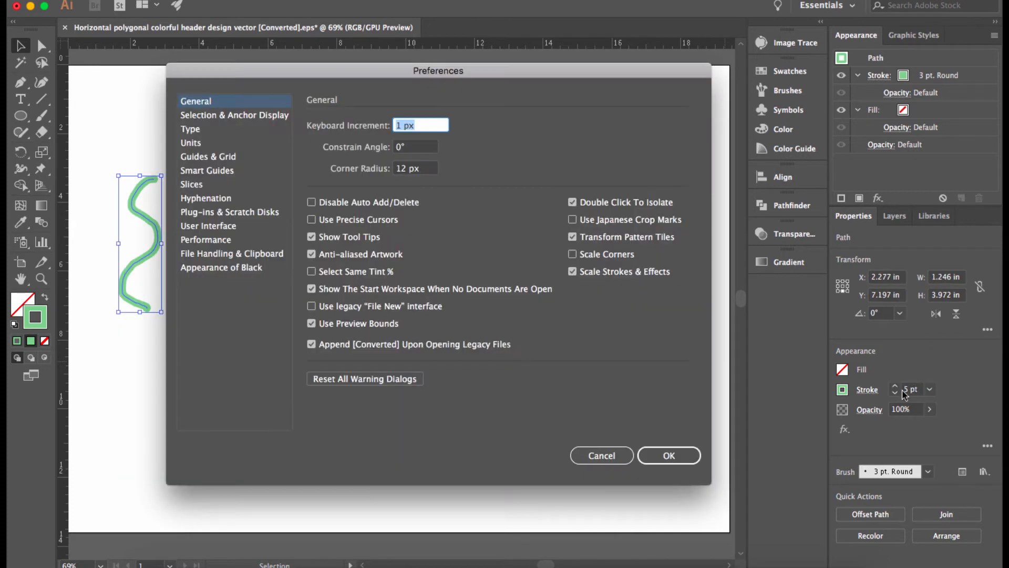
- Turn off Scale Strokes & Effects, resize the green S-curve, delete it, and reopen preferences
click(573, 272)
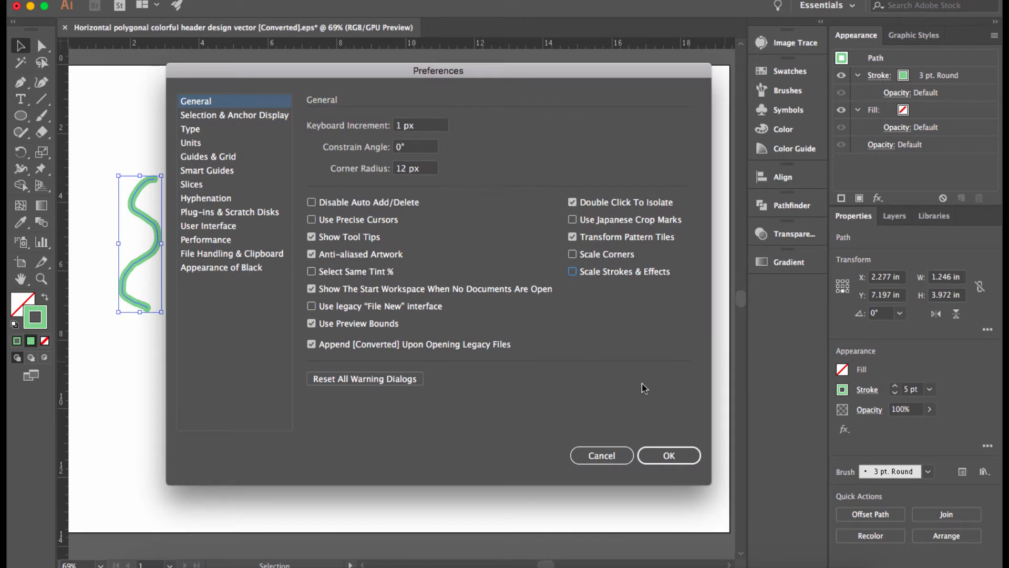
click(663, 451)
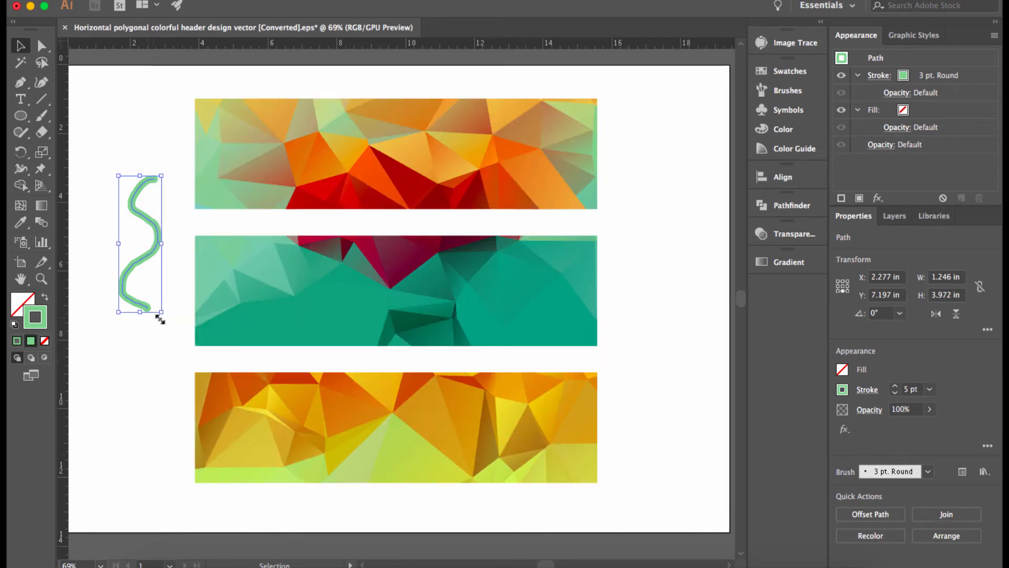
mouse_move(161, 312)
mouse_down()
mouse_move(171, 388)
mouse_move(250, 500)
mouse_up()
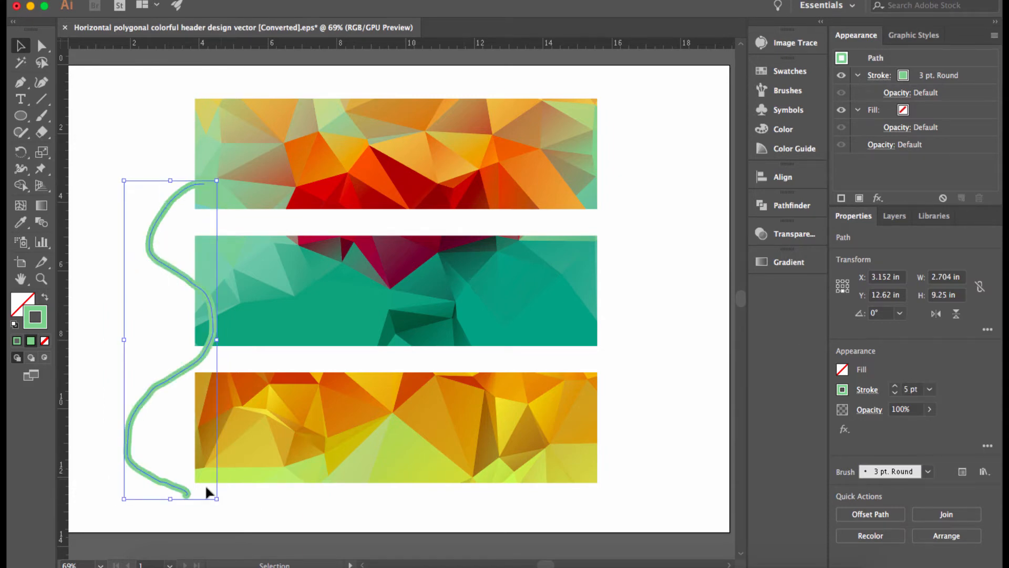
drag(216, 501, 173, 346)
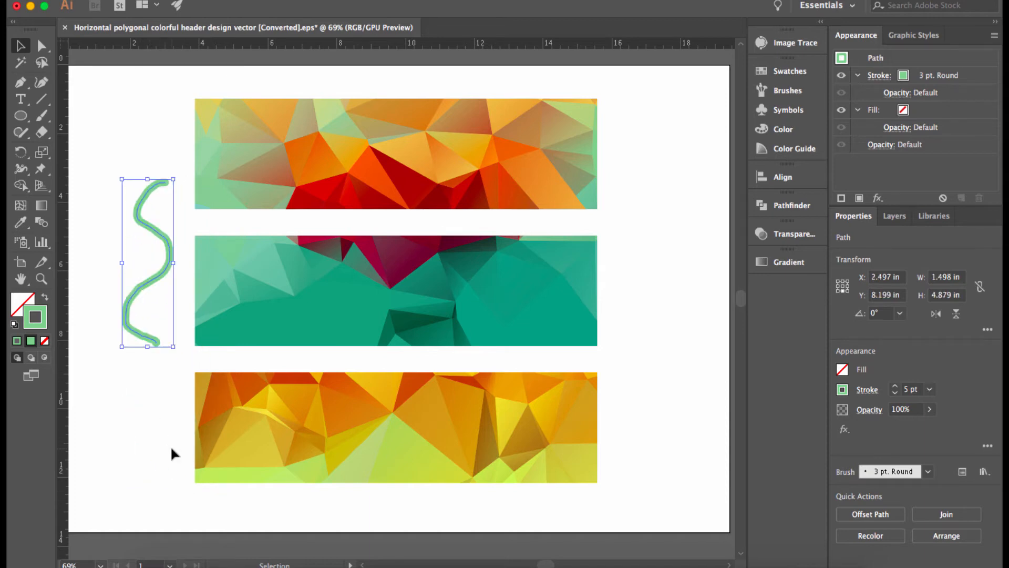
key(Delete)
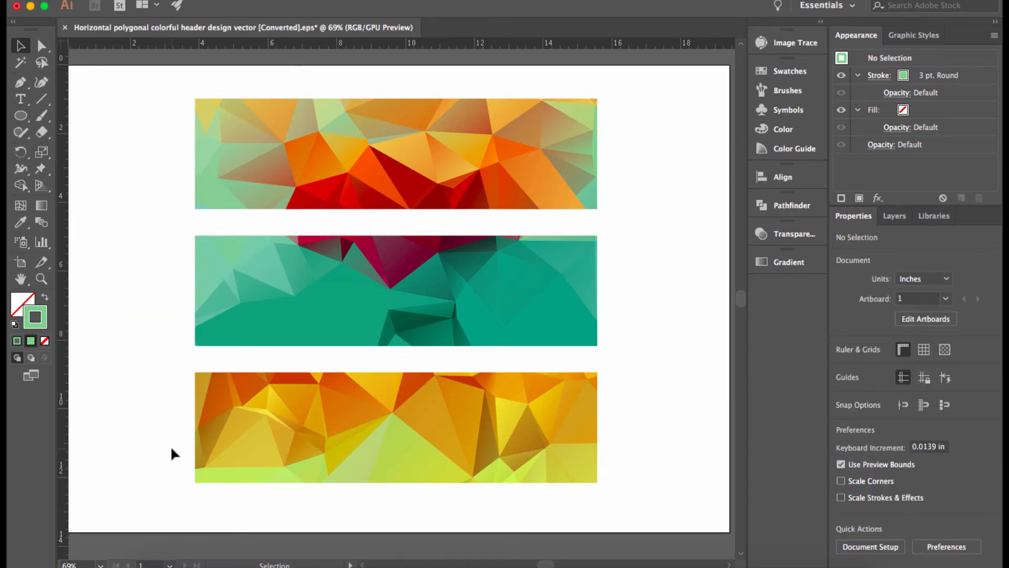
key(super+k)
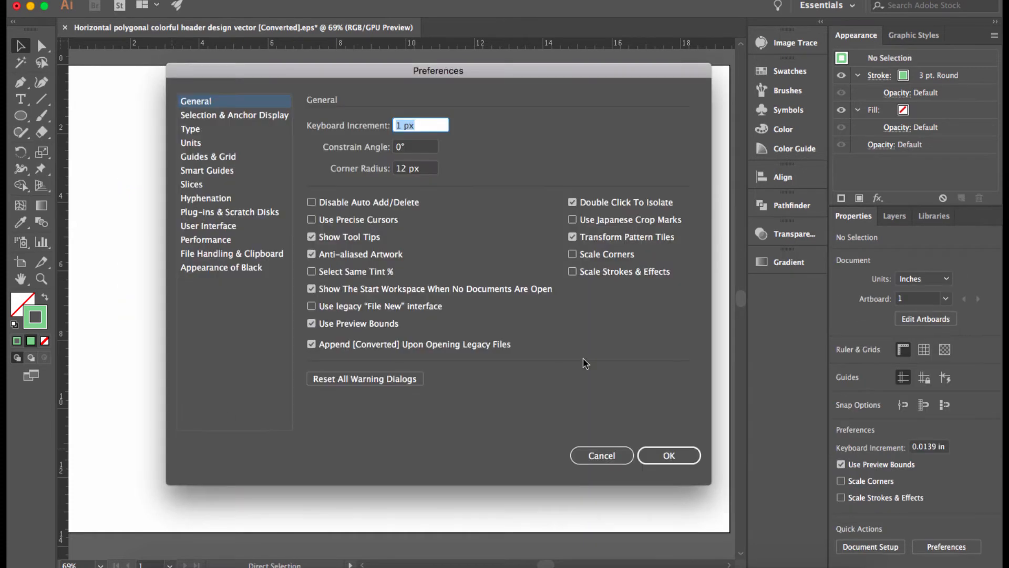
- Turn Scale Strokes & Effects back on and view Selection & Anchor Display (Tolerance 3 px)
click(572, 271)
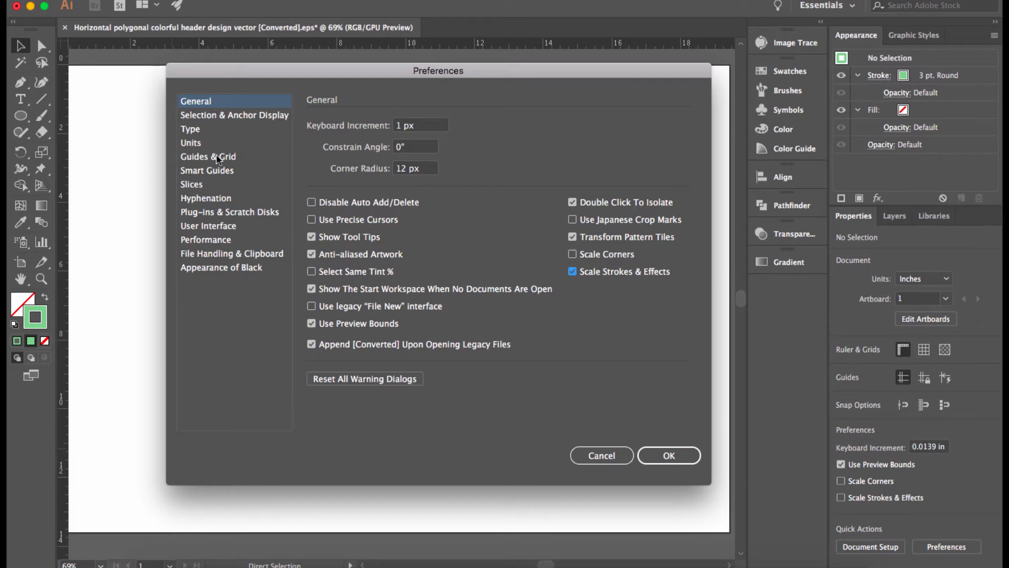
click(214, 116)
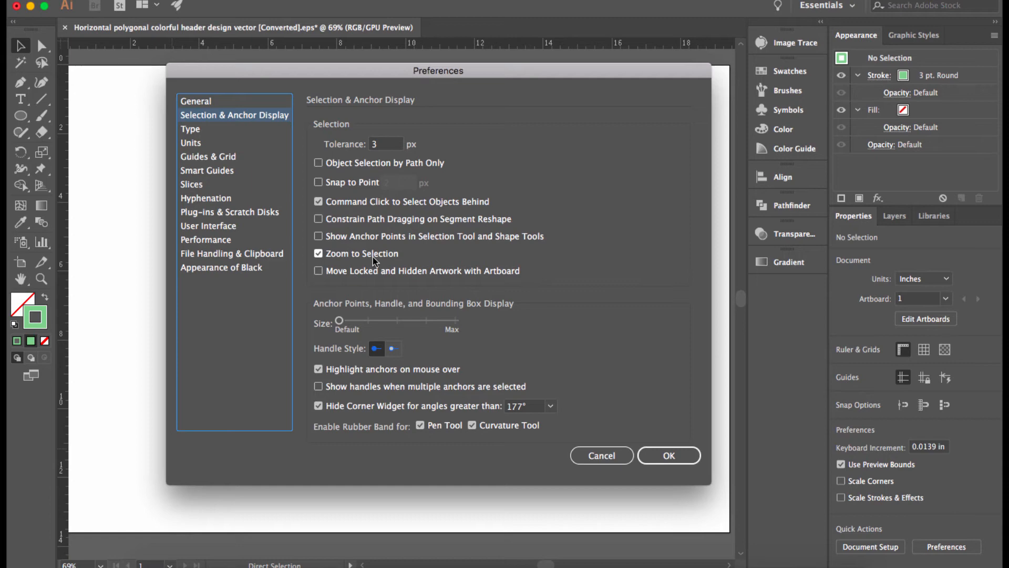
- Review the Type, Units (General kept at Pixels) and Guides & Grid preferences, then apply with OK
click(212, 136)
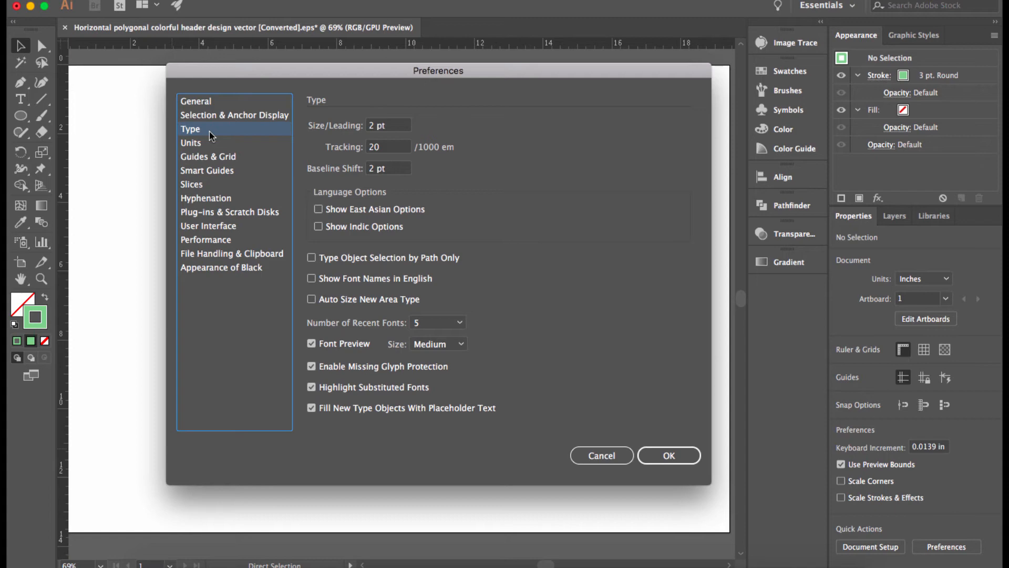
click(212, 145)
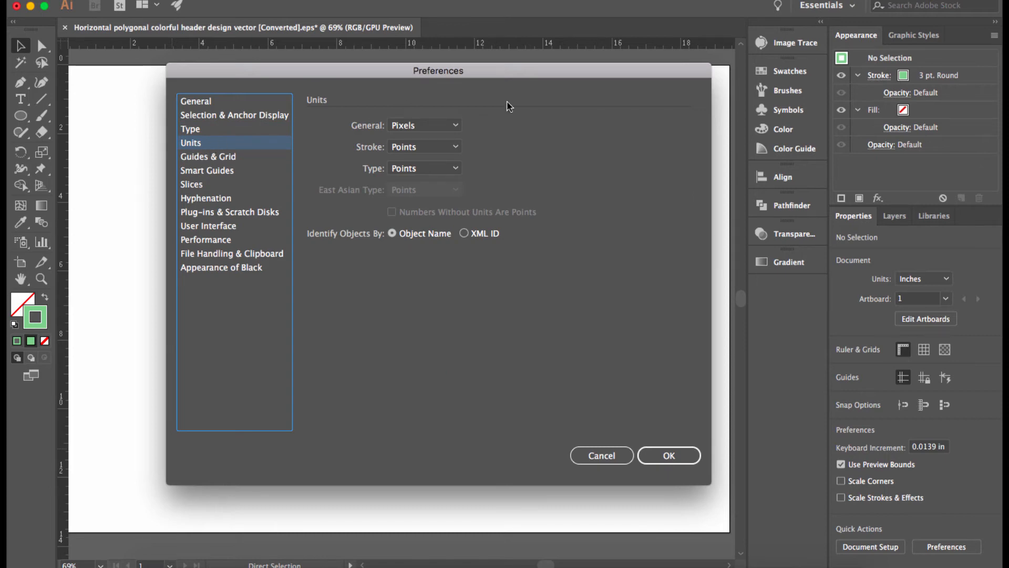
click(452, 125)
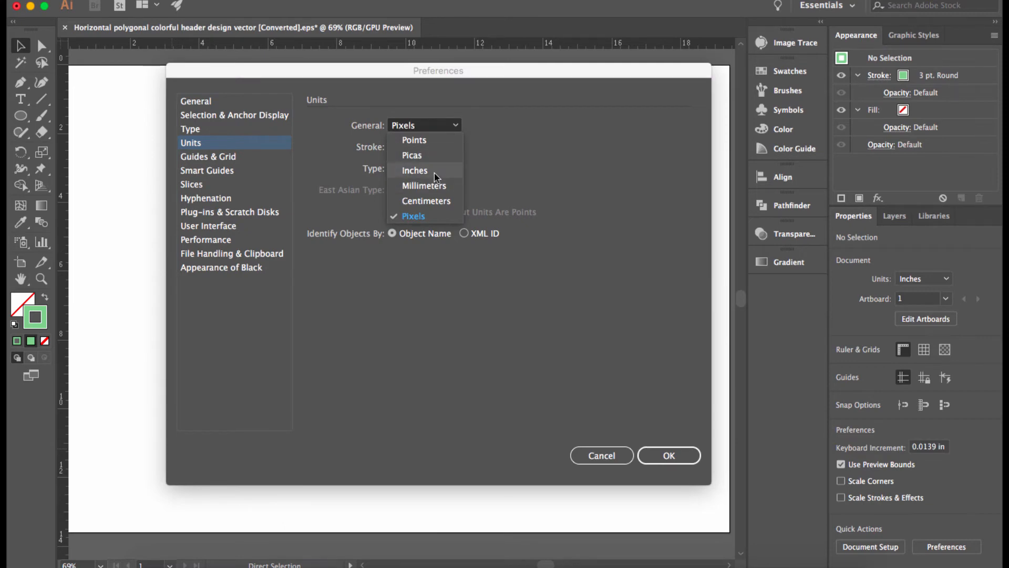
click(427, 219)
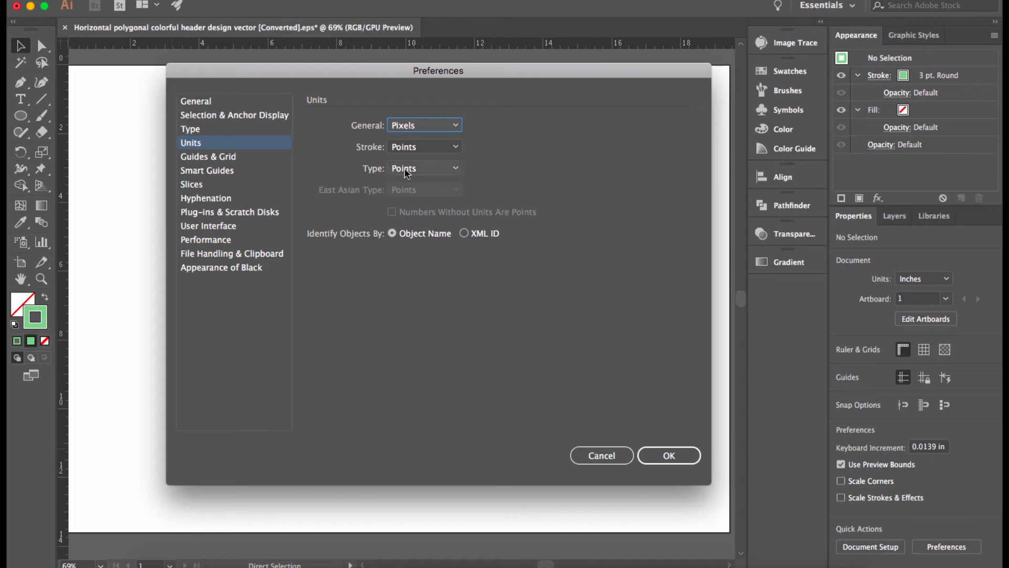
click(250, 158)
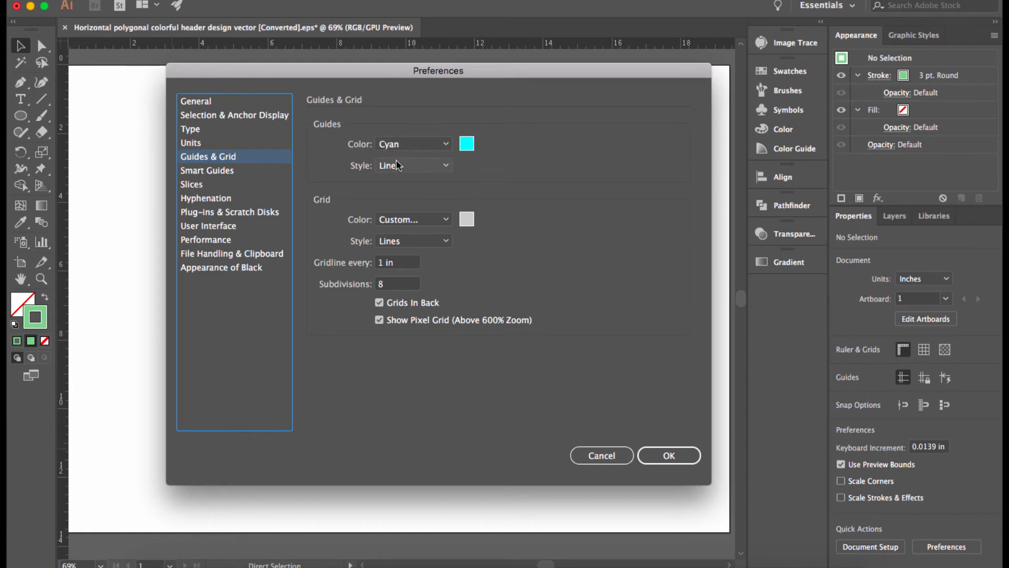
click(668, 454)
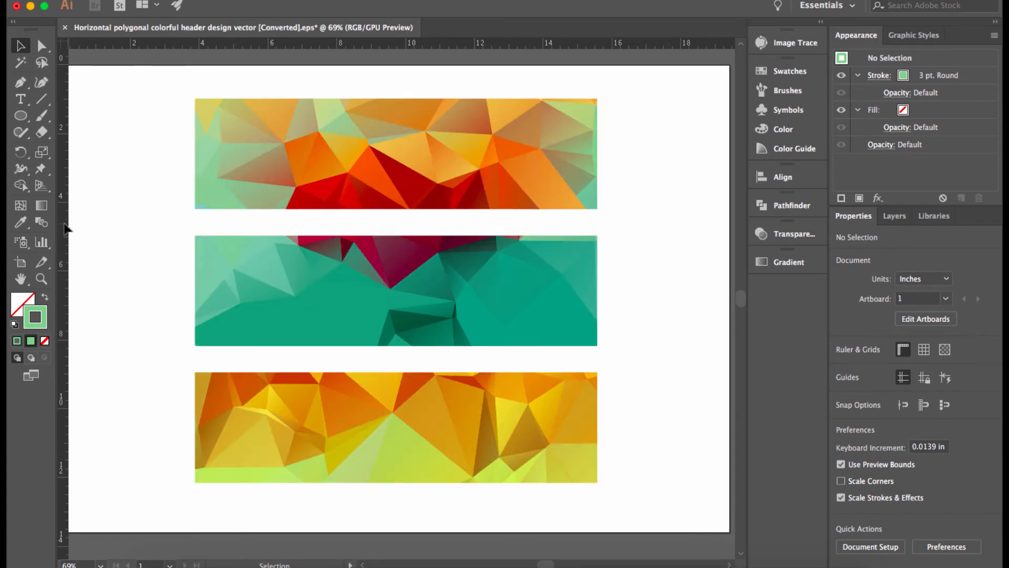
- Add two vertical guides, one left of the banners and one across them, and reopen Preferences
drag(65, 226, 168, 232)
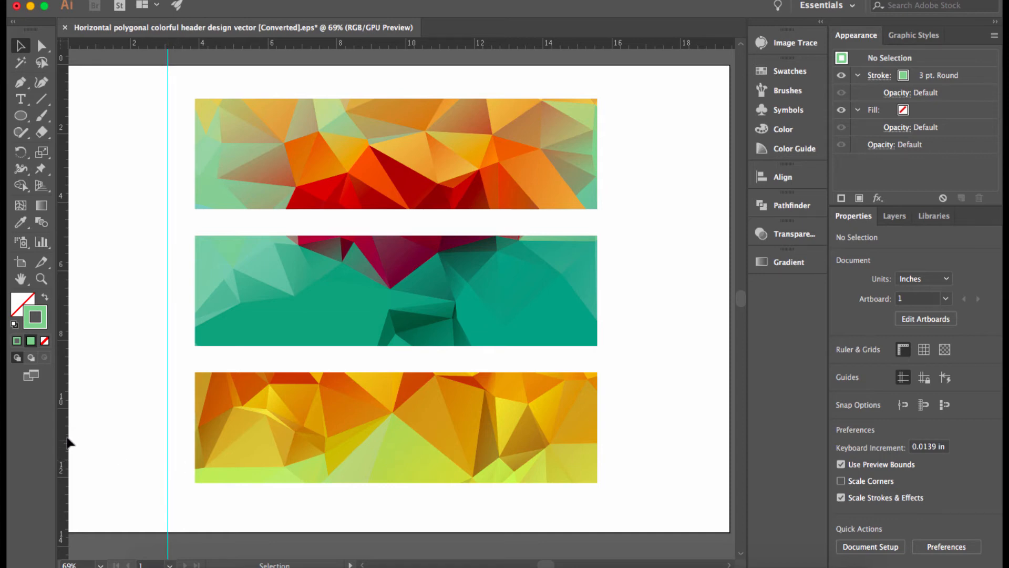
drag(66, 441, 286, 435)
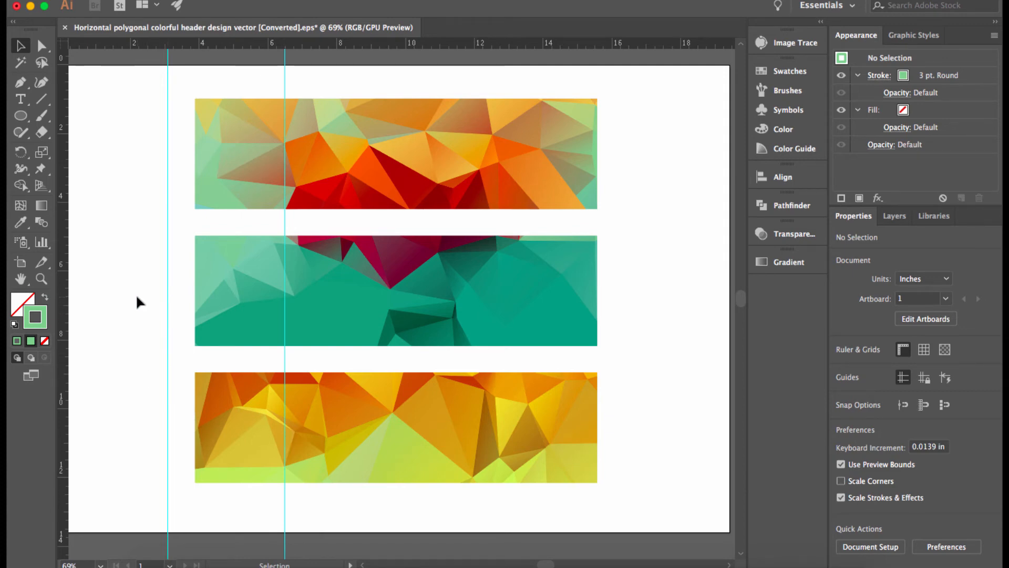
key(super+k)
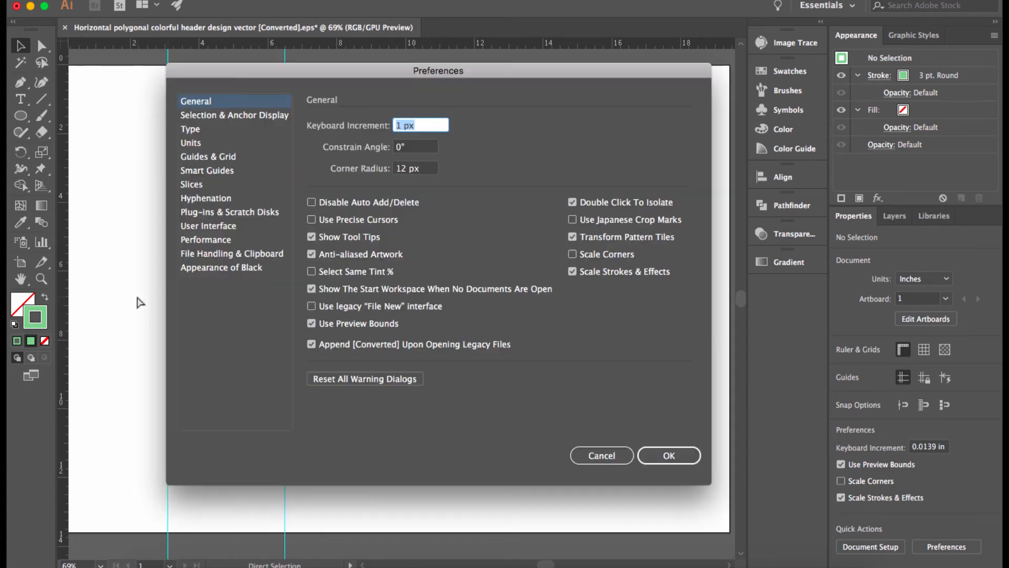
- Set the guides to Light Red colour with Dots style, apply, and reopen Preferences
click(224, 156)
click(447, 144)
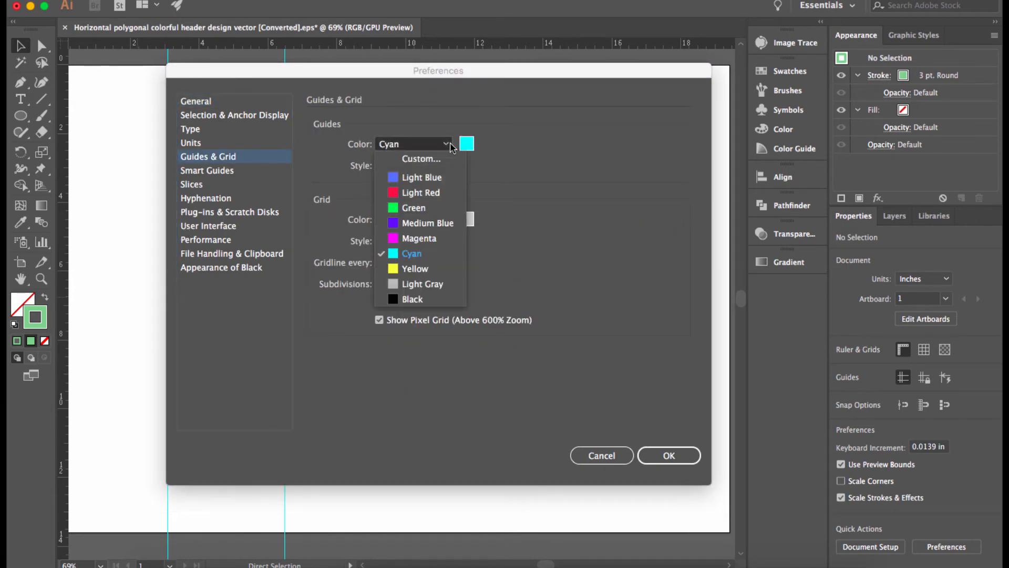
click(432, 195)
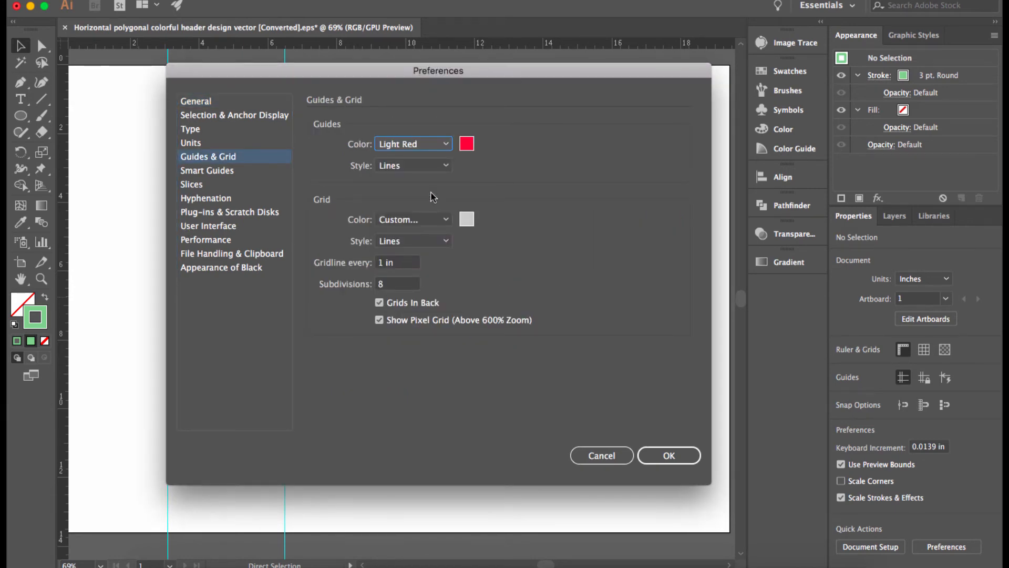
click(443, 166)
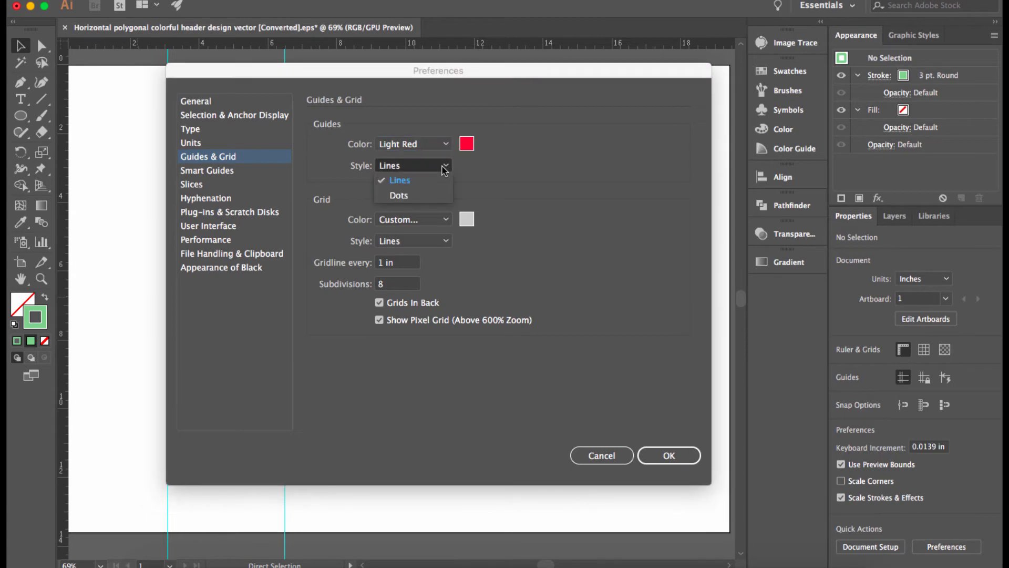
click(425, 195)
click(668, 455)
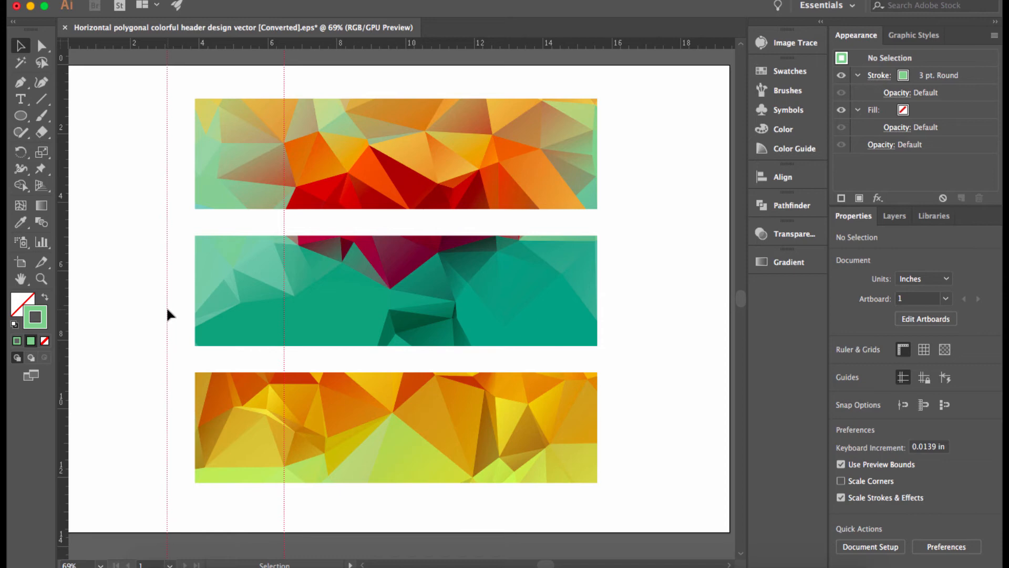
key(super+k)
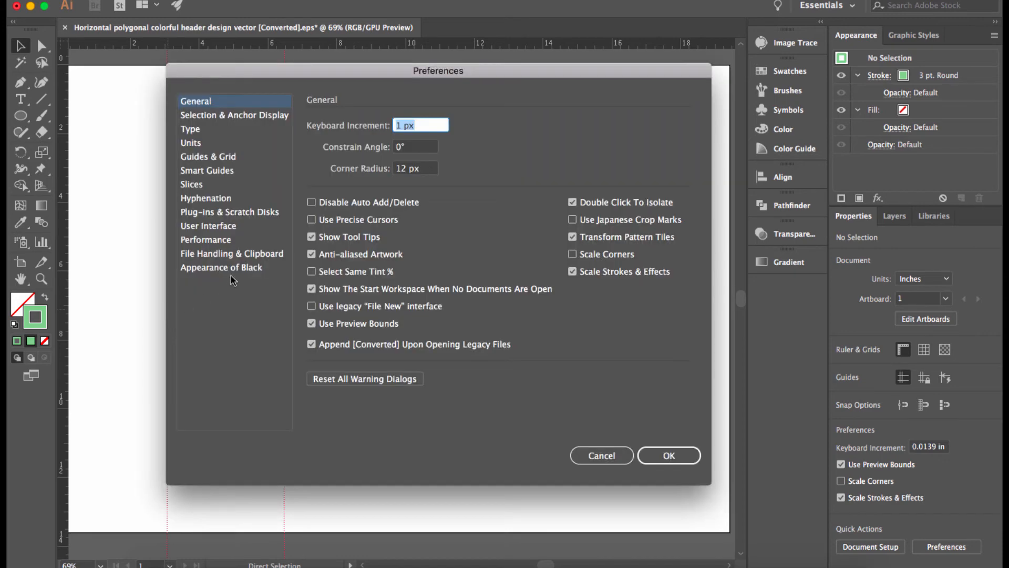
- Switch the guides back to Cyan colour with Lines style and apply the change
click(228, 157)
click(412, 143)
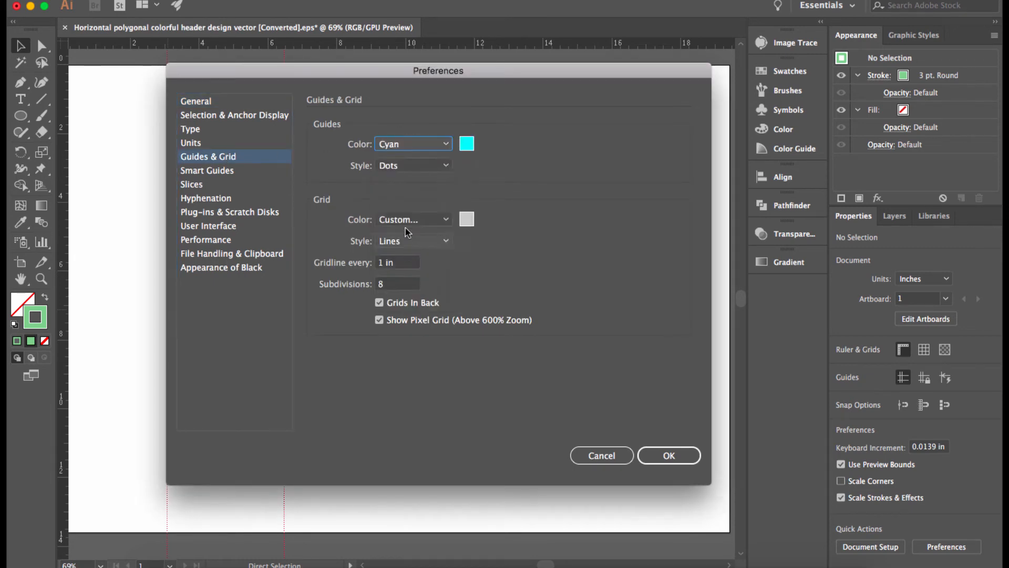
click(413, 166)
click(415, 178)
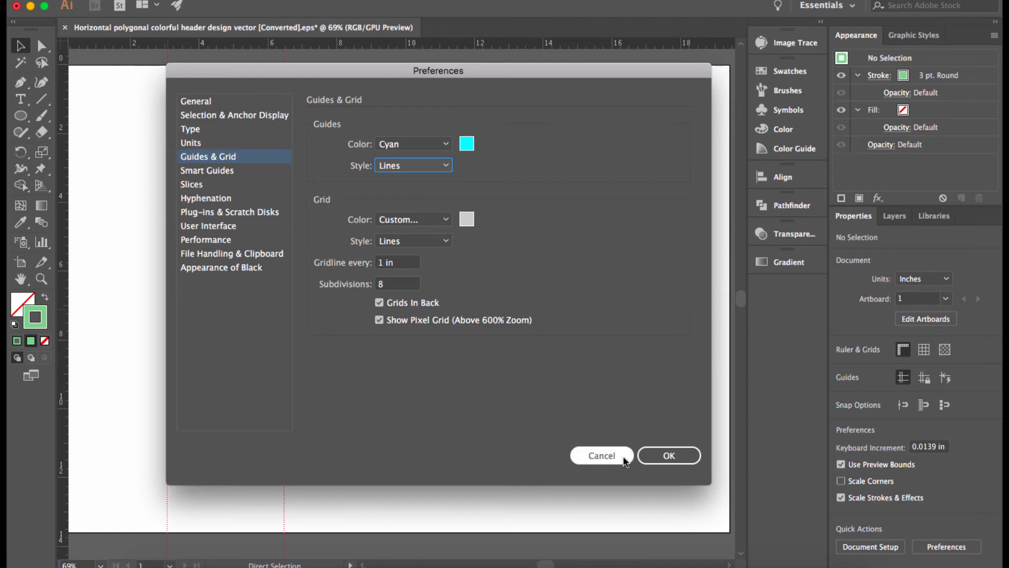
click(654, 455)
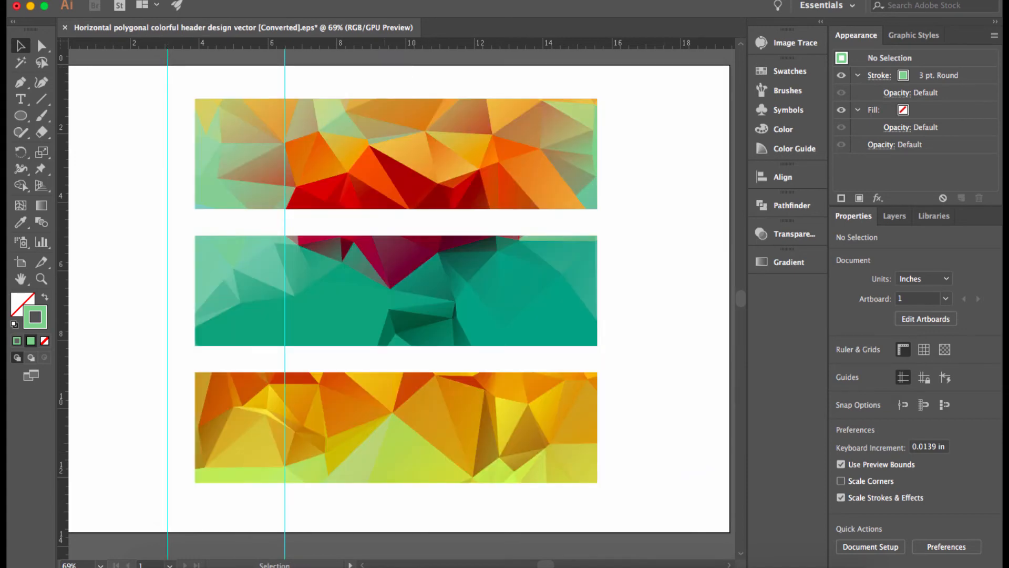
- Turn on View > Show Grid over the artboard and reopen Preferences
click(343, 1)
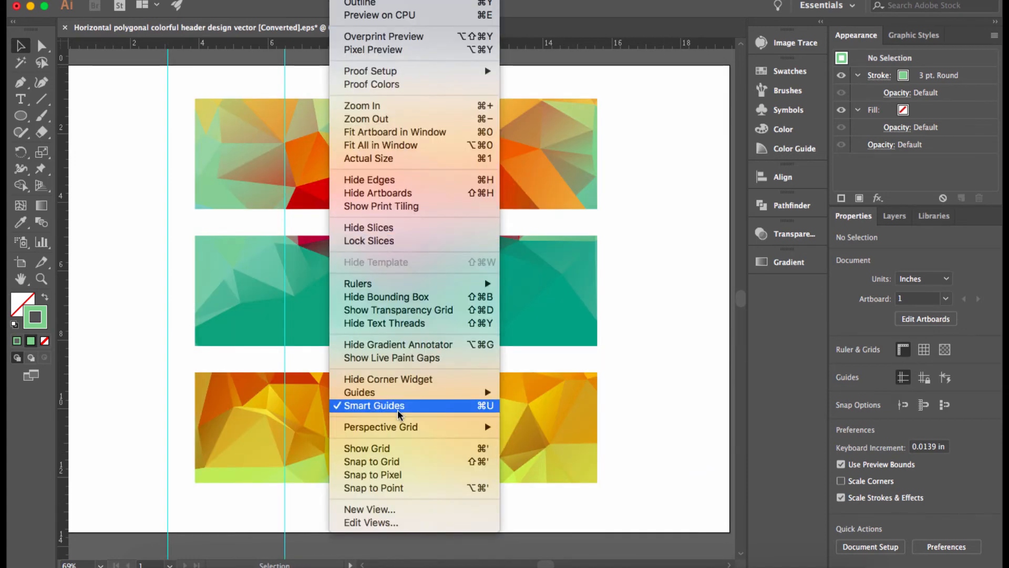
click(398, 448)
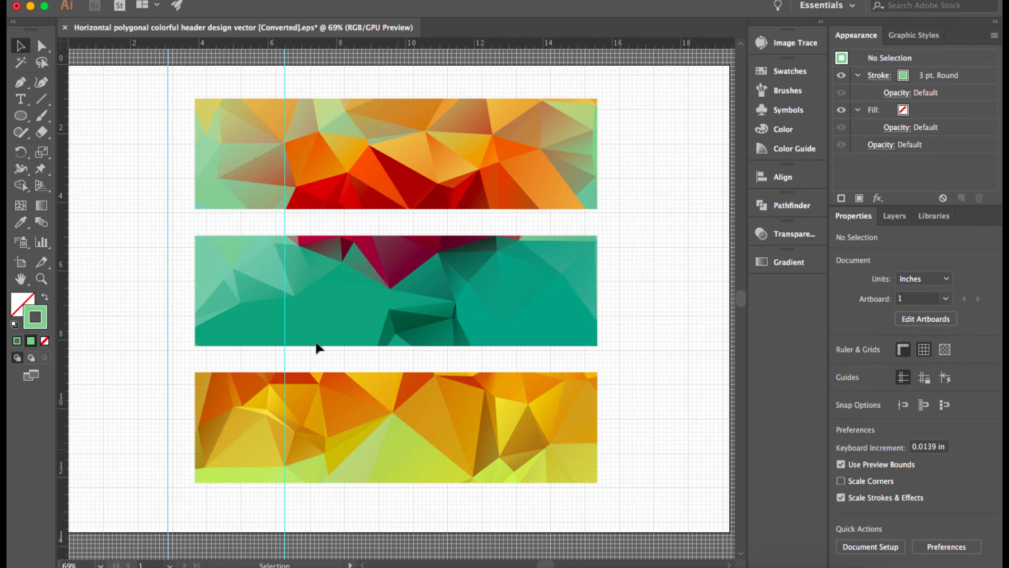
key(super+k)
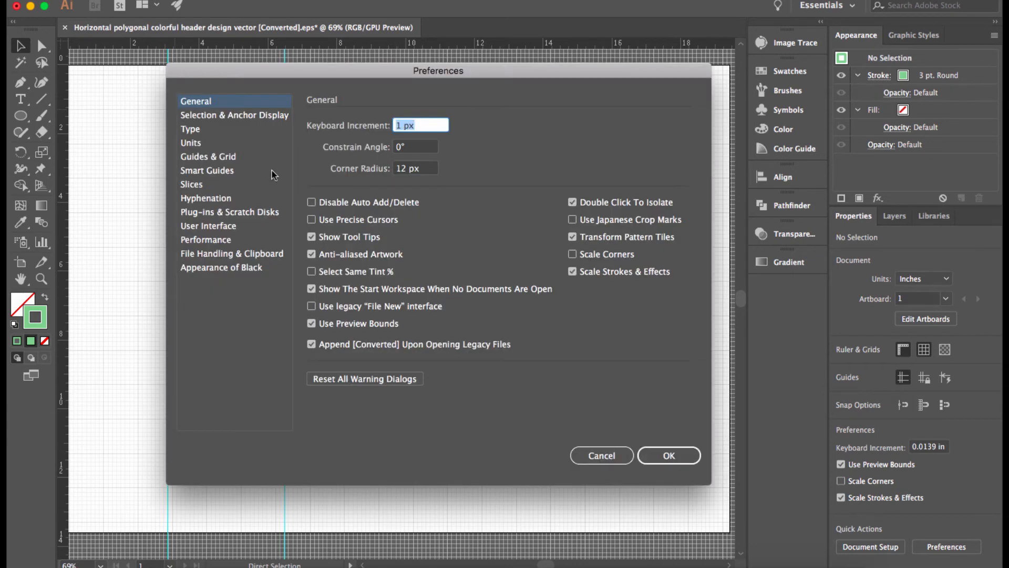
- Review the Guides & Grid settings (1 in gridlines, 8 subdivisions), then view Smart Guides
click(229, 157)
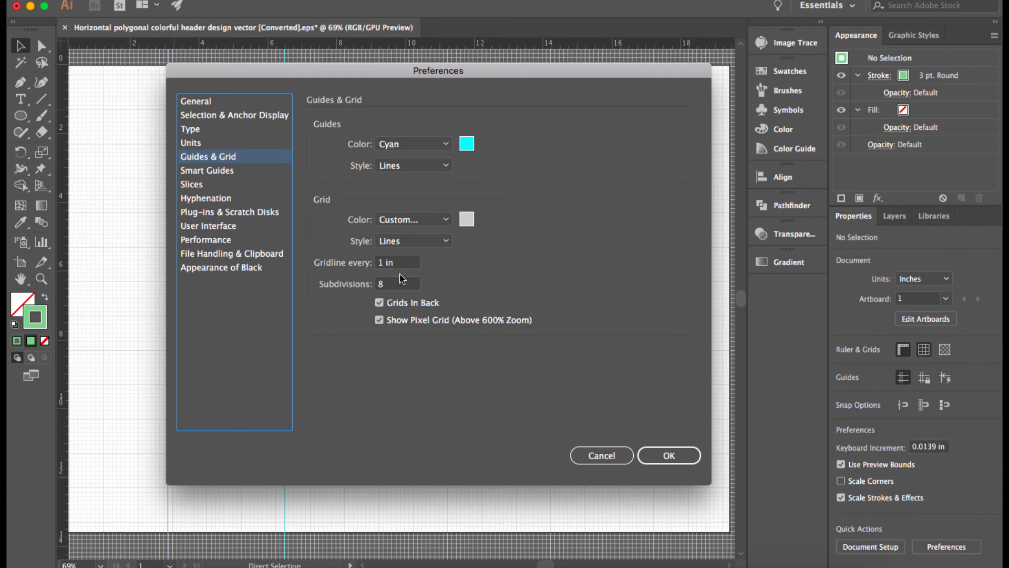
click(210, 171)
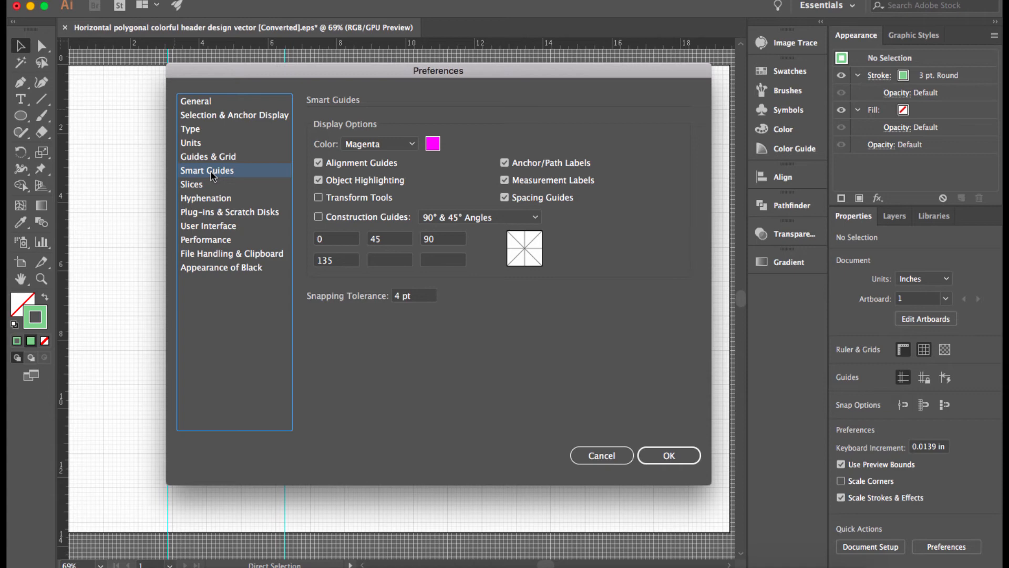
- Step through the Slices, Hyphenation and Plug-ins & Scratch Disks preference categories
click(215, 187)
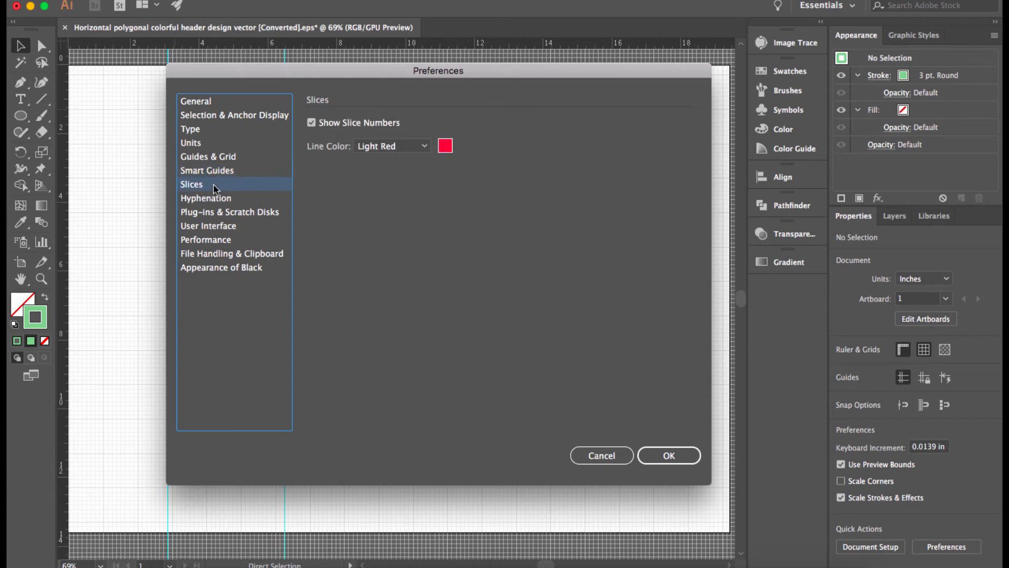
click(247, 200)
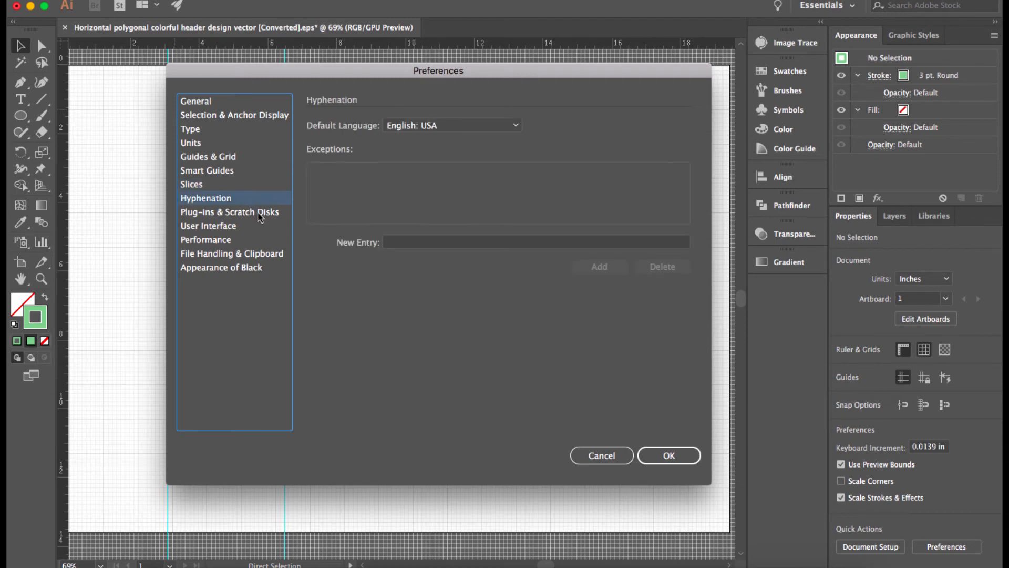
click(258, 213)
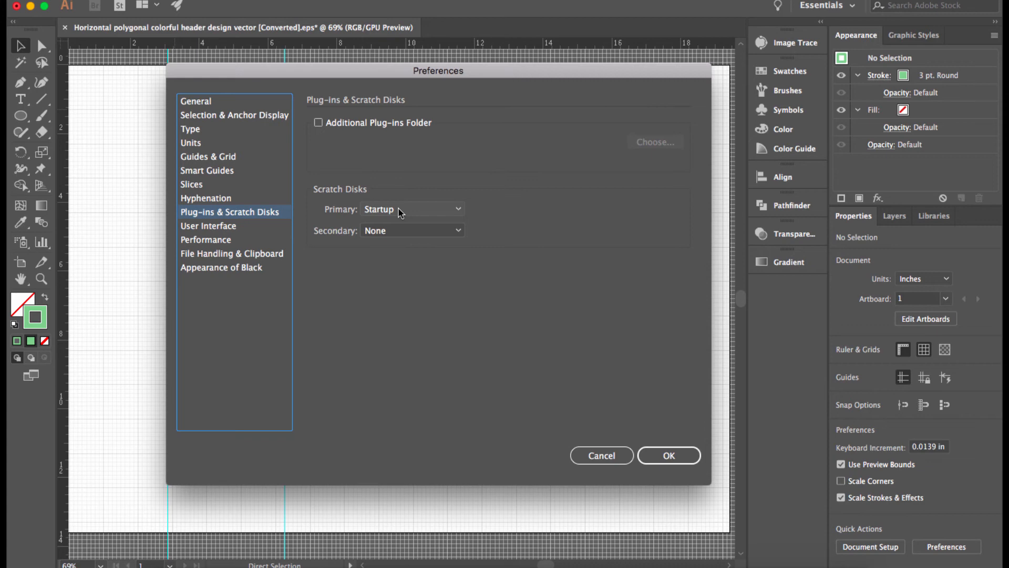
- Try each User Interface brightness swatch, settle on medium-dark, then view Performance settings
click(220, 227)
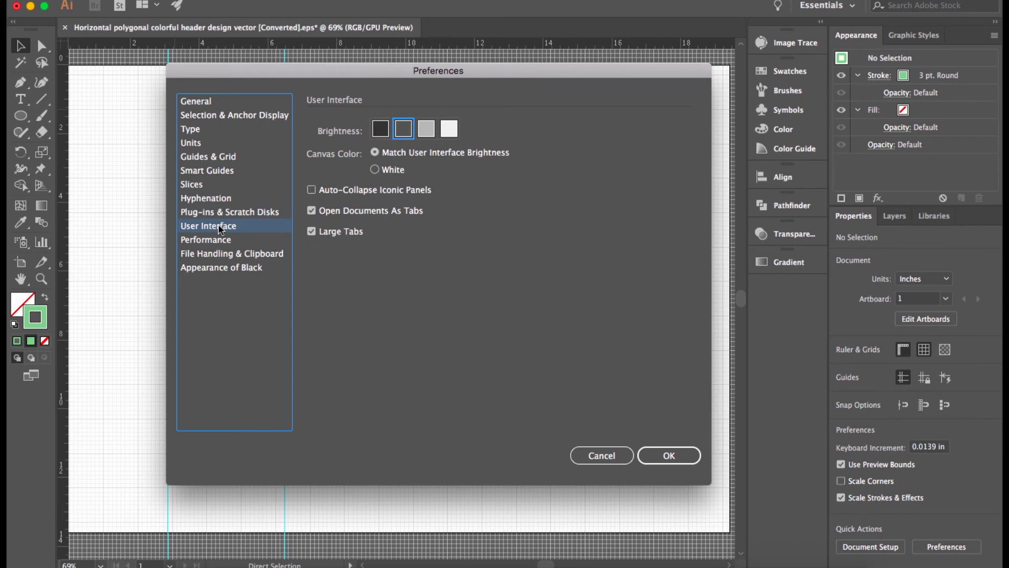
click(380, 130)
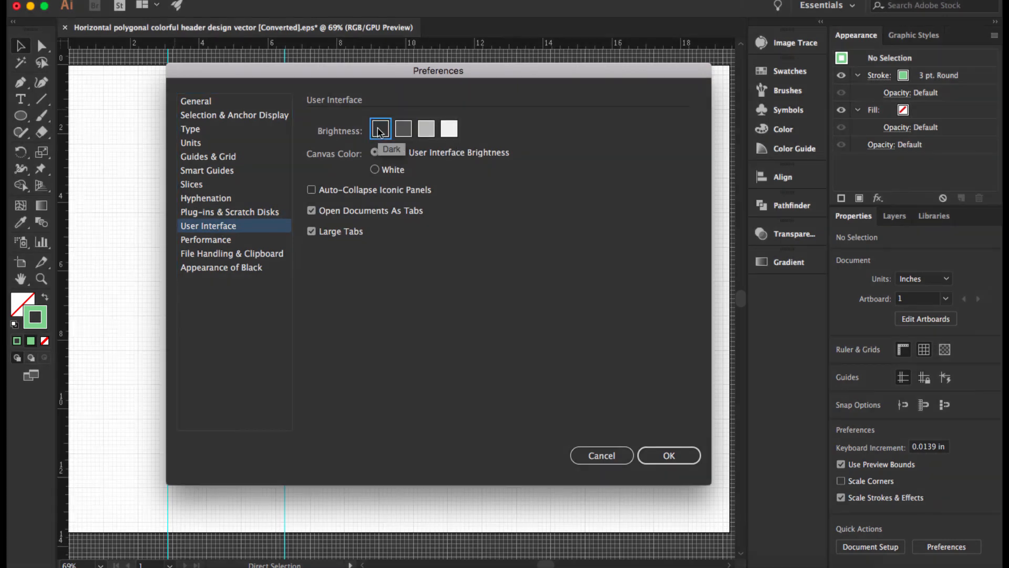
click(450, 129)
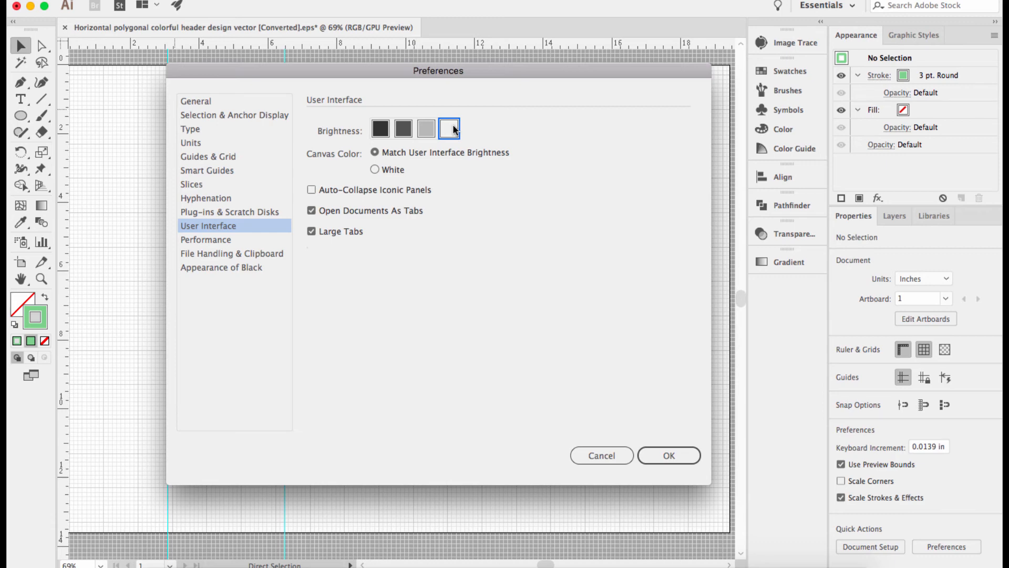
click(427, 129)
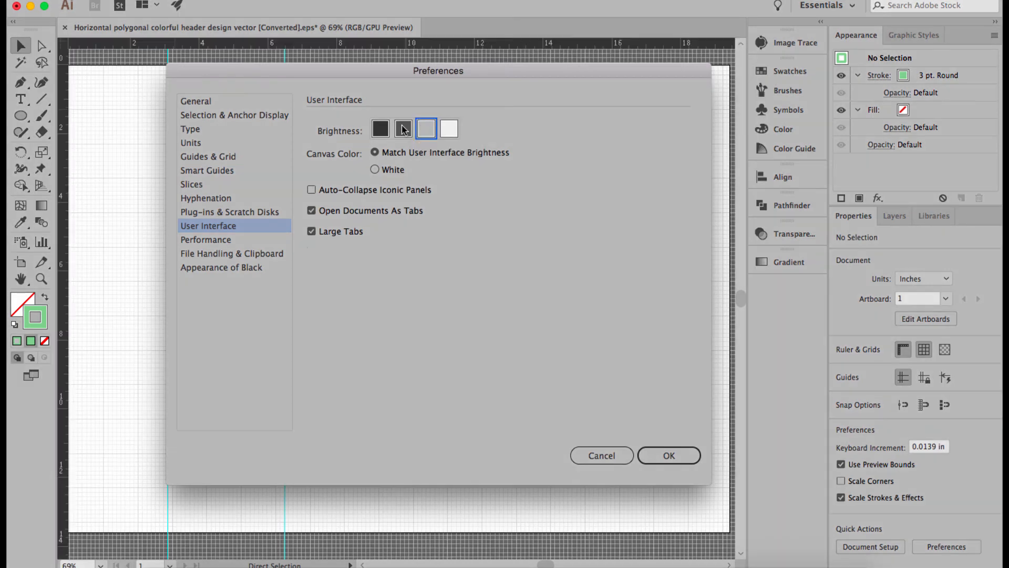
click(403, 129)
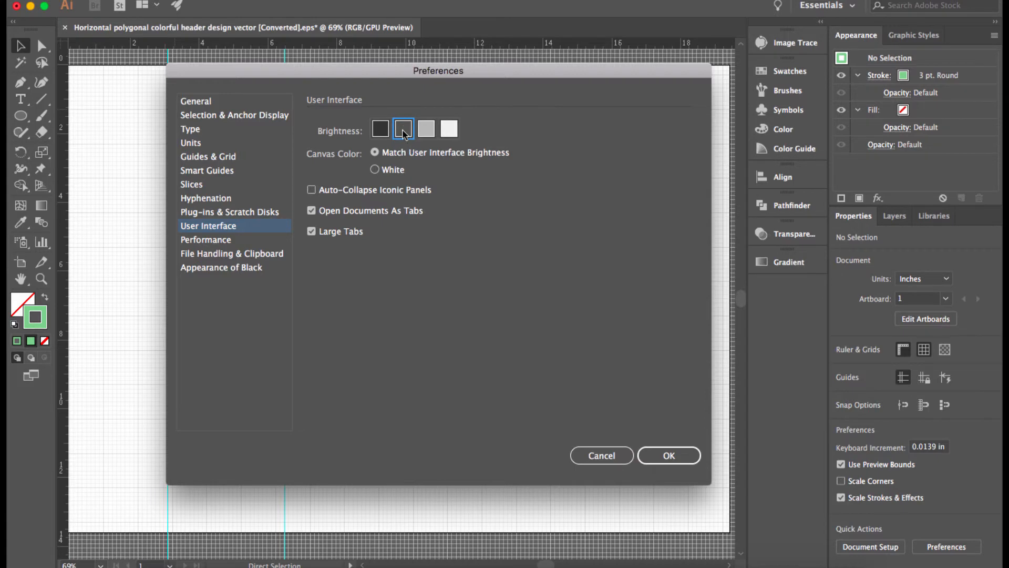
click(381, 130)
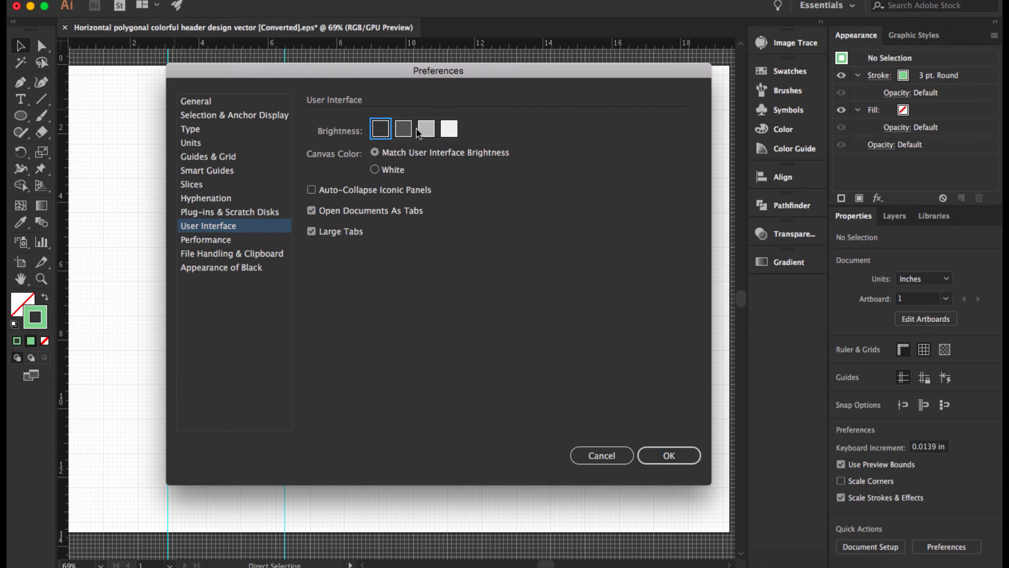
click(451, 131)
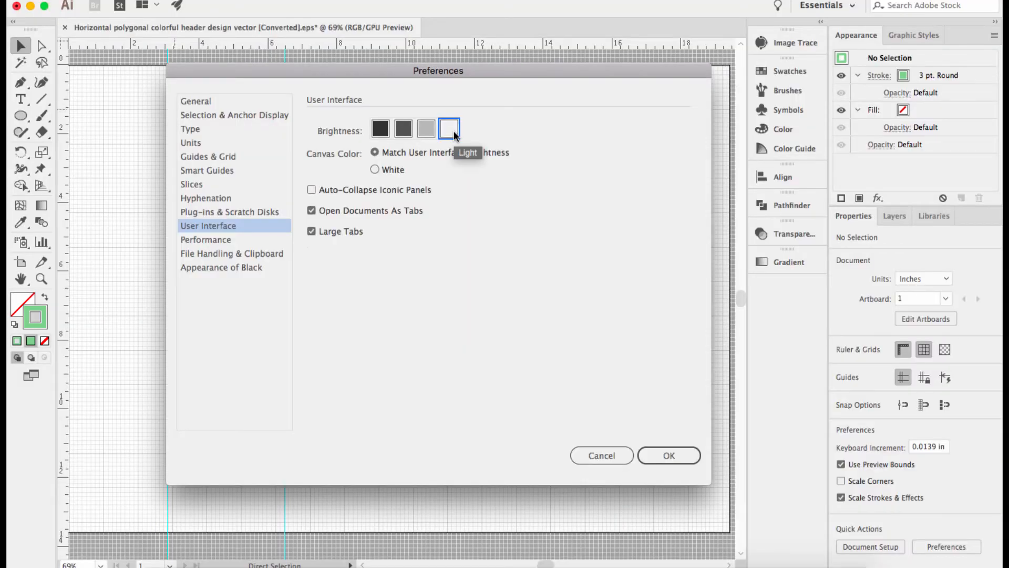
click(401, 131)
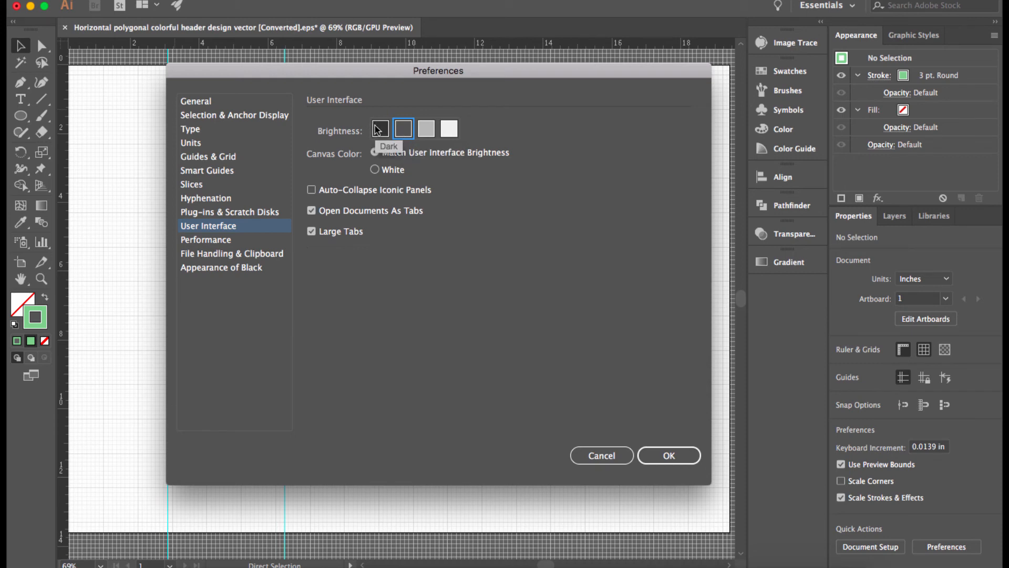
click(230, 243)
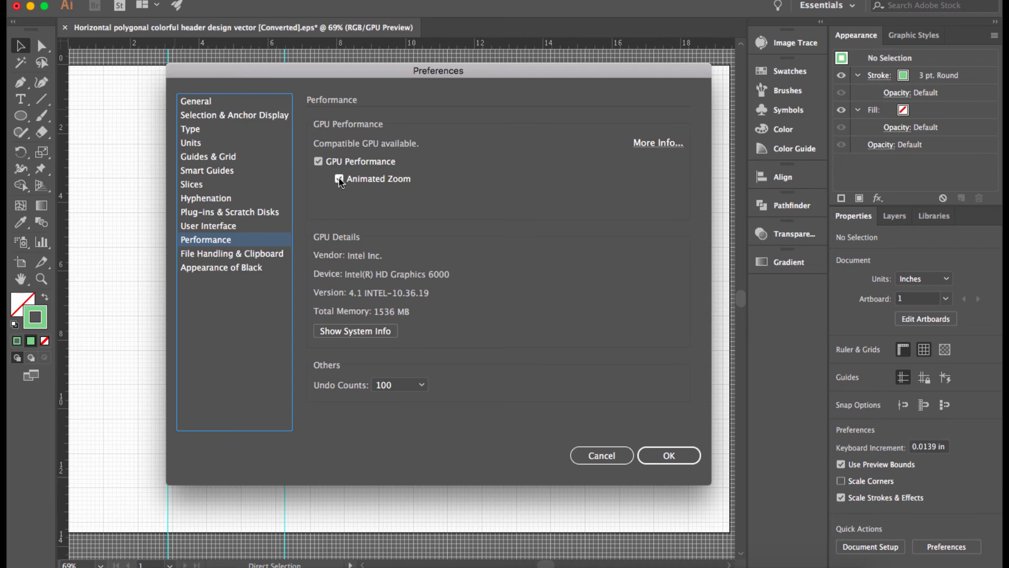
- Show the File Handling & Clipboard preferences
click(212, 255)
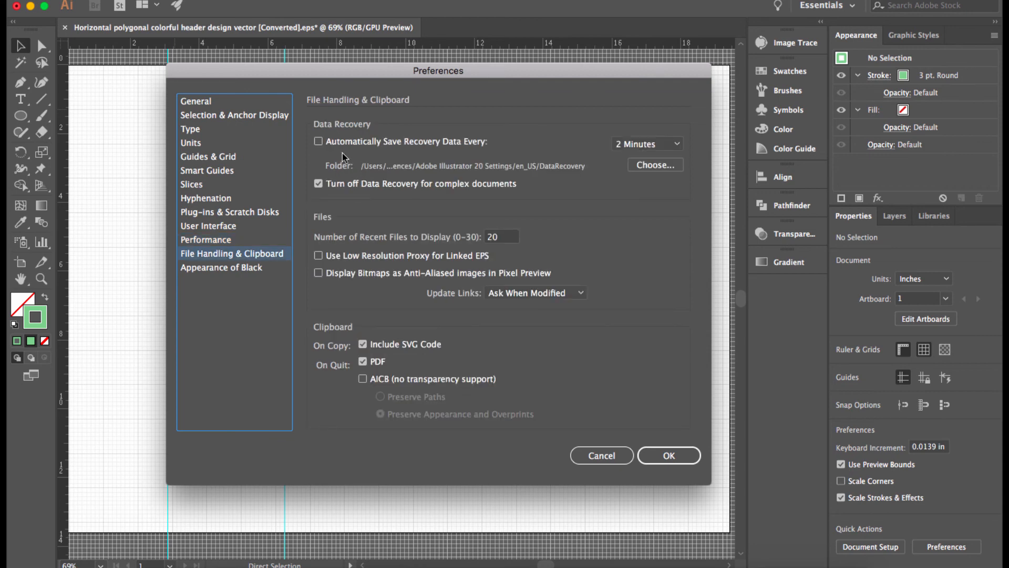
- Enable automatic recovery data saving every 5 Minutes and dismiss the calendar notification
click(319, 142)
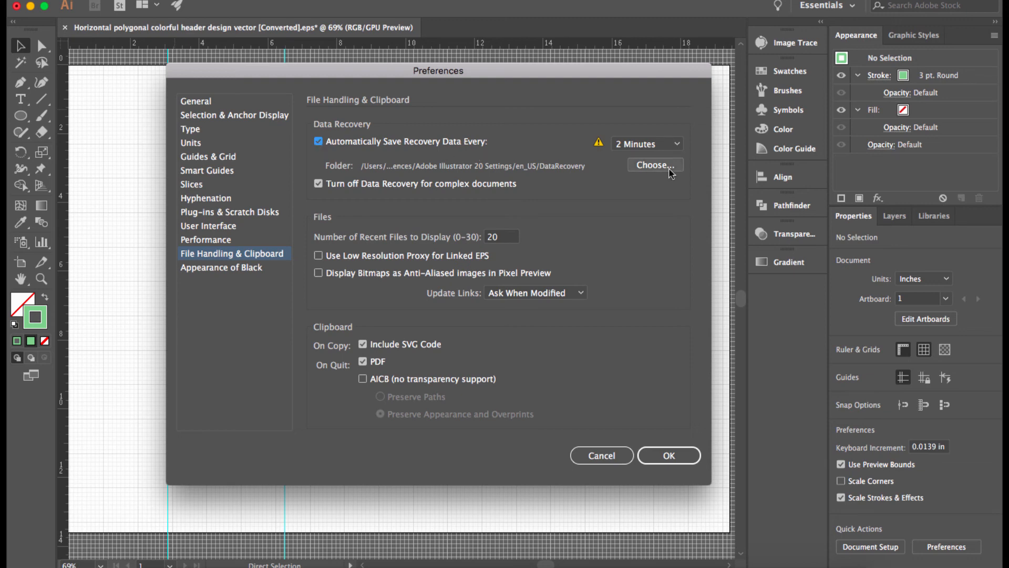
click(670, 145)
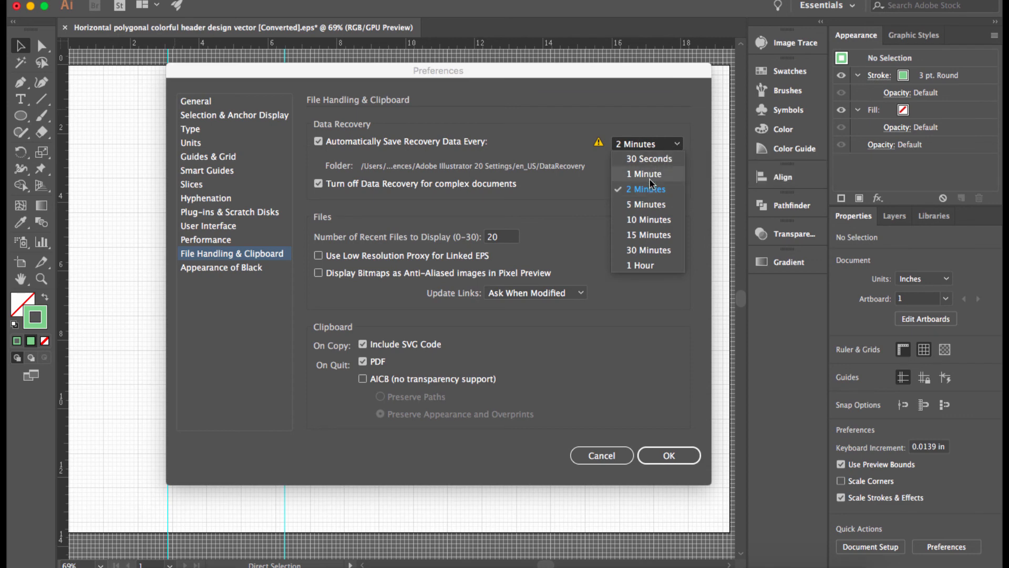
click(633, 121)
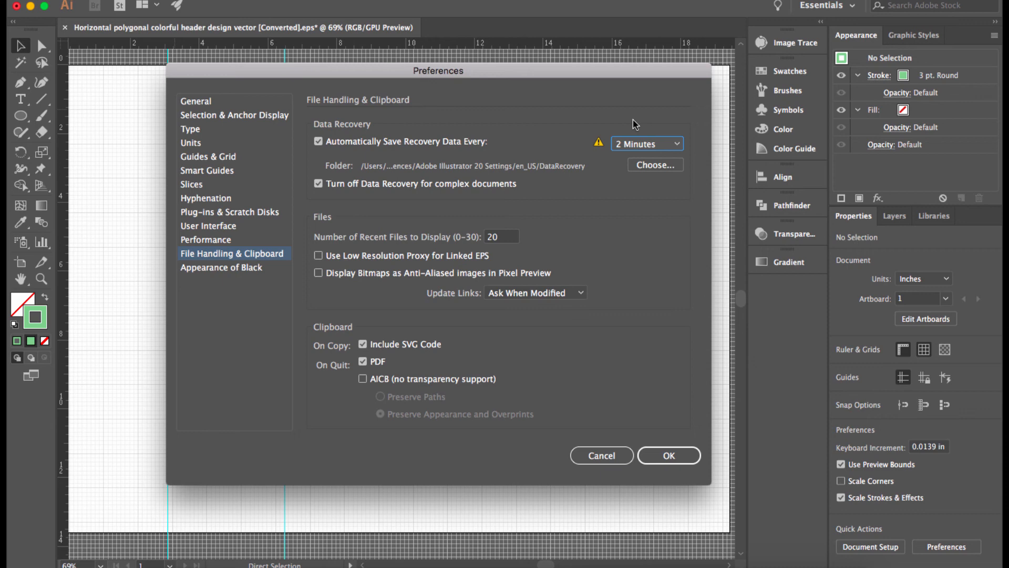
click(644, 144)
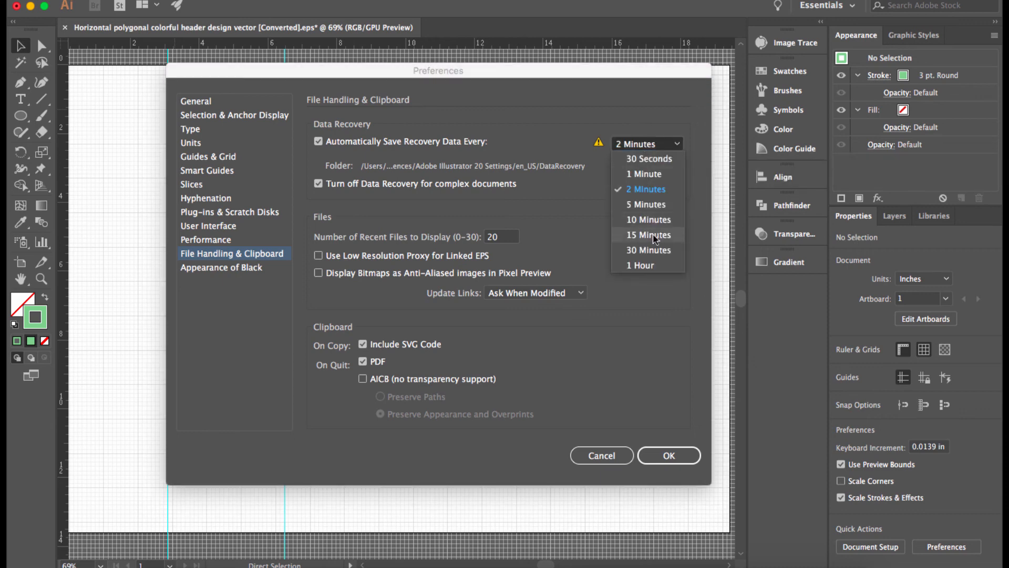
click(574, 115)
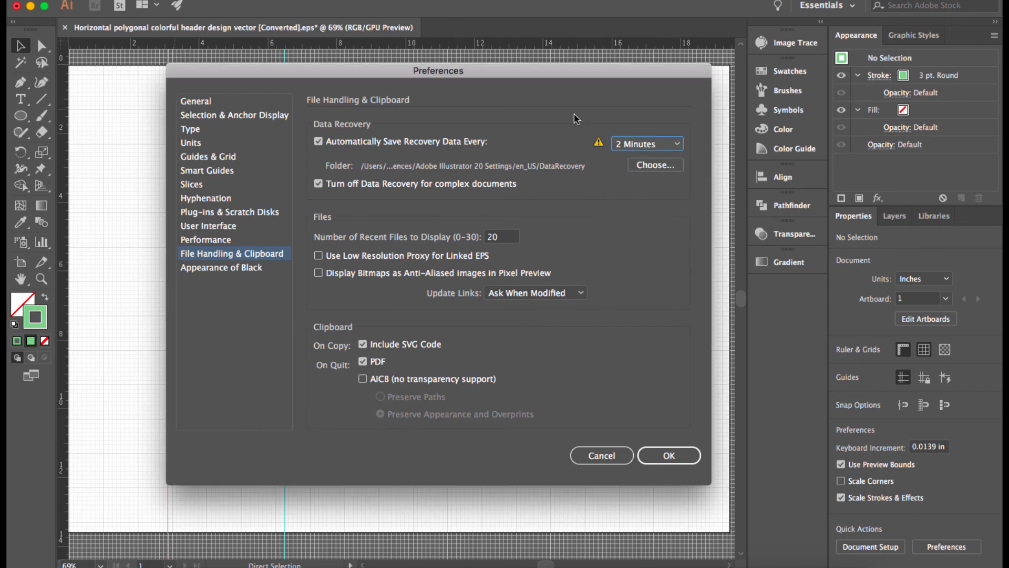
click(670, 147)
click(658, 204)
mouse_move(599, 141)
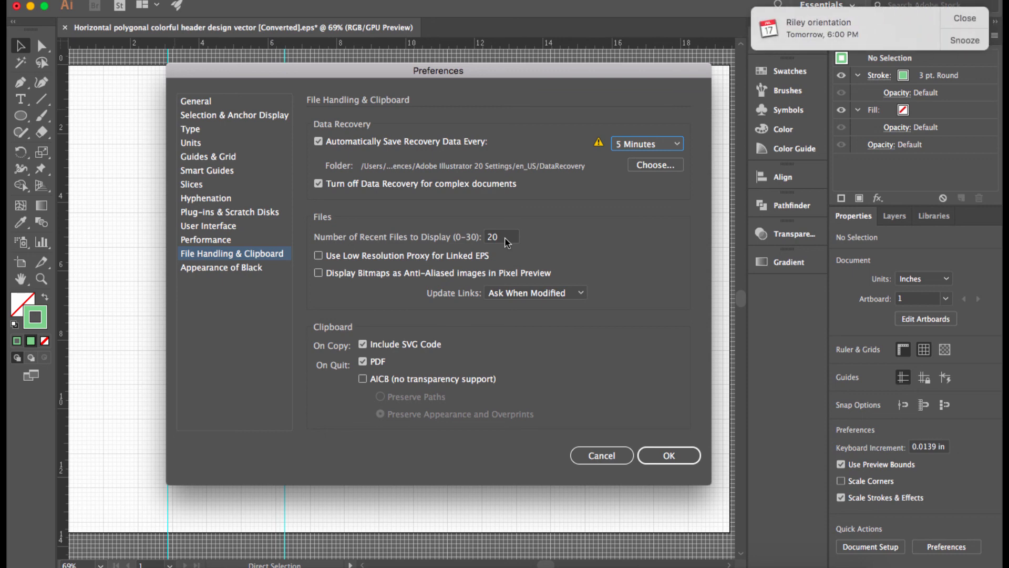
click(966, 19)
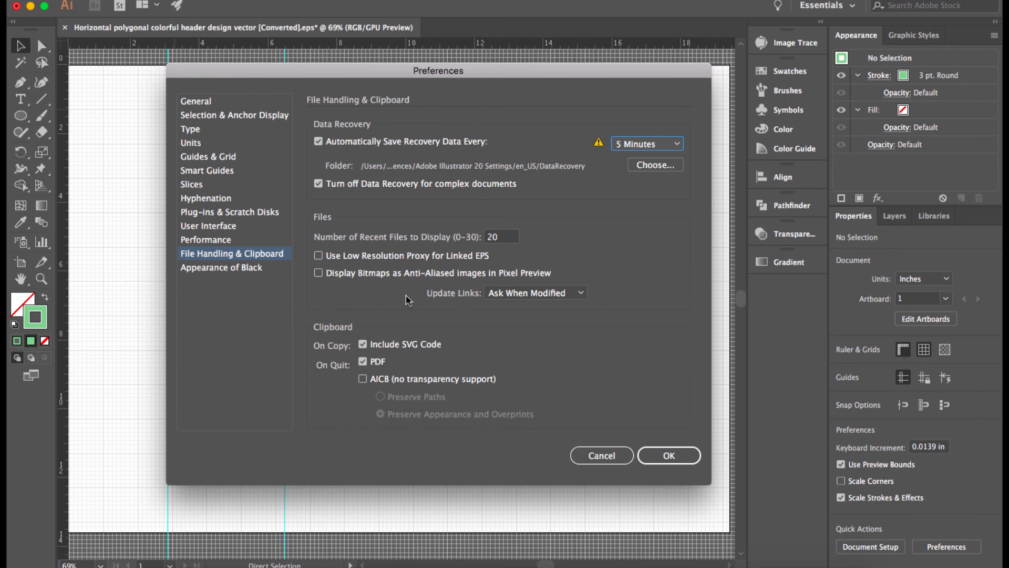
- Inspect the Performance Undo Counts options, keeping 100, then view Appearance of Black
click(235, 242)
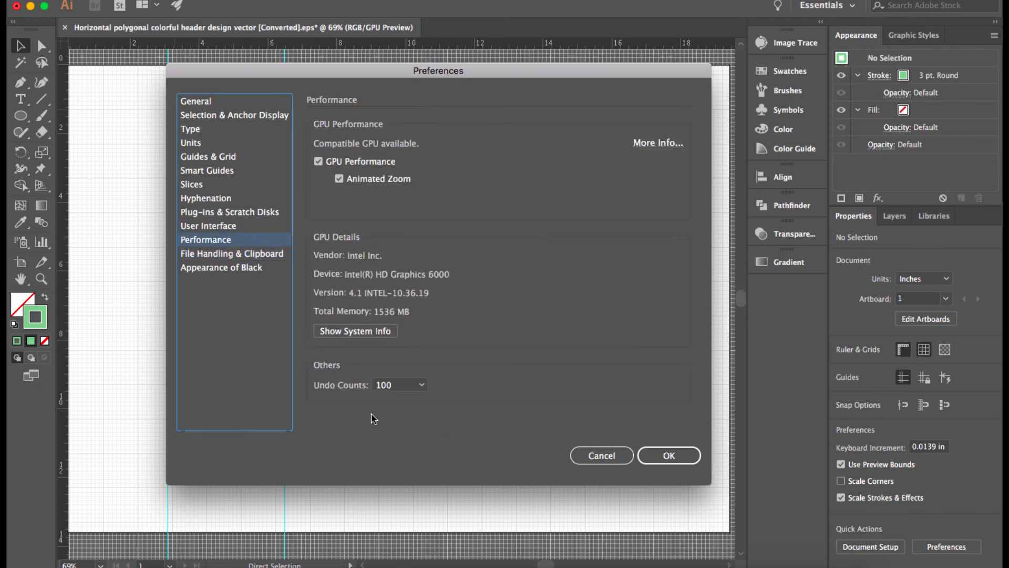
click(423, 386)
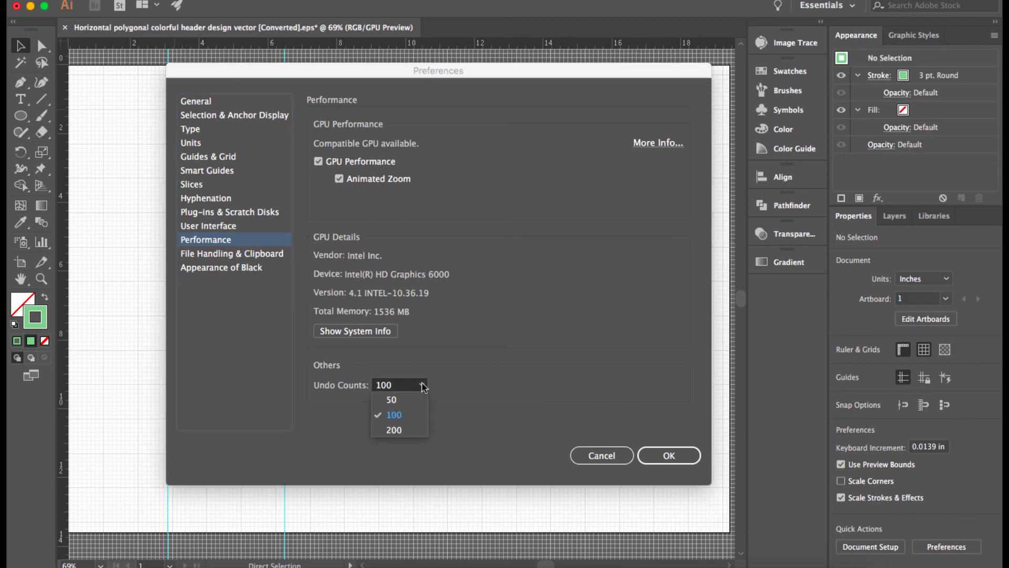
click(484, 391)
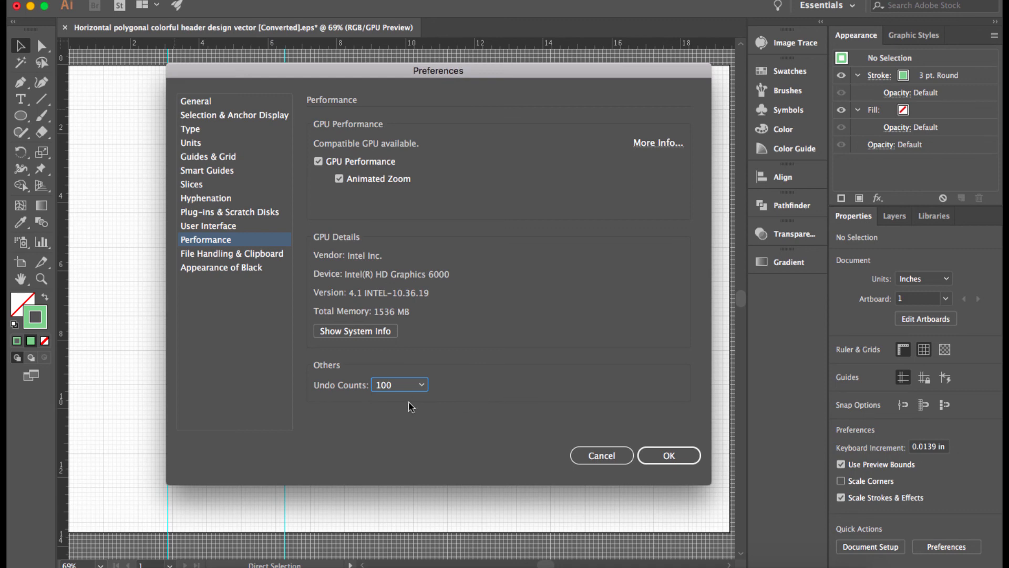
click(420, 392)
click(462, 377)
click(422, 386)
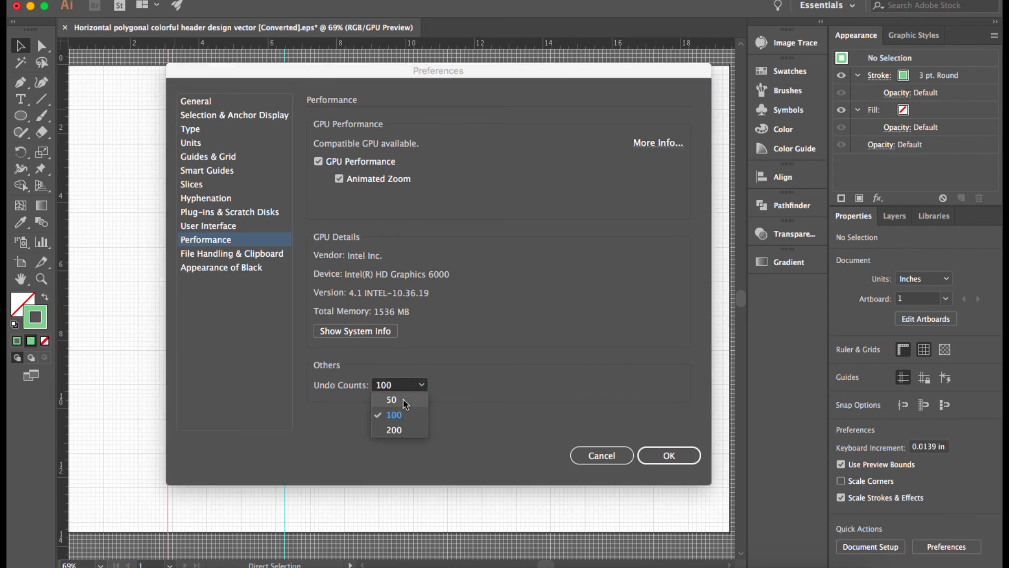
click(475, 360)
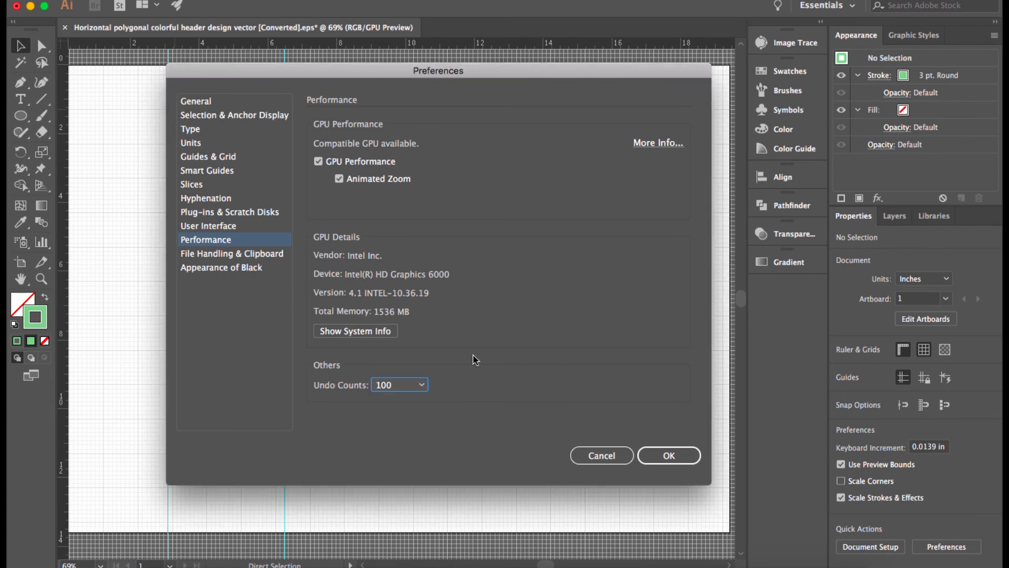
click(406, 386)
click(498, 340)
click(216, 269)
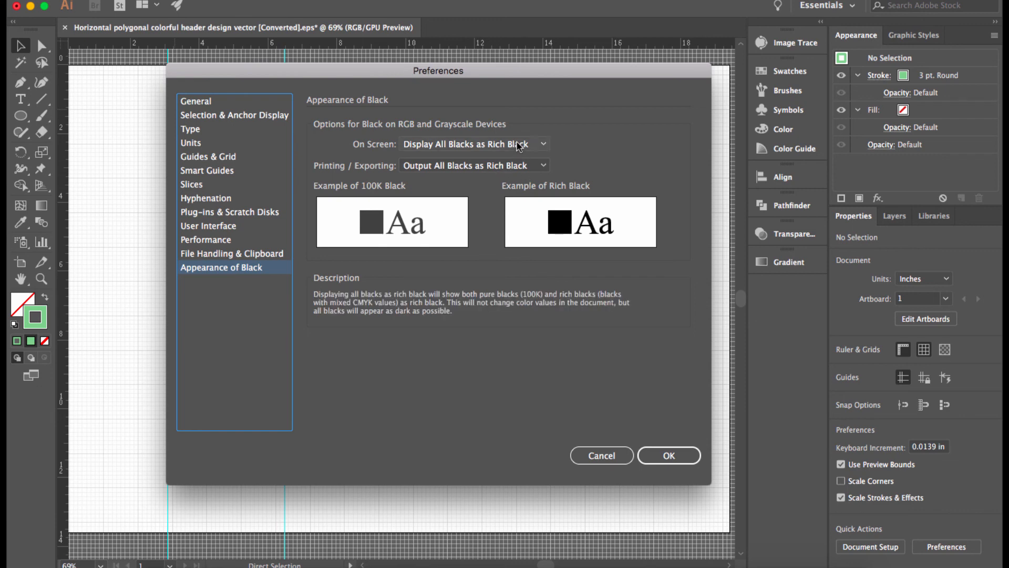
- Confirm the Preferences with OK, returning to the three polygon banners on the gridded artboard
mouse_move(508, 167)
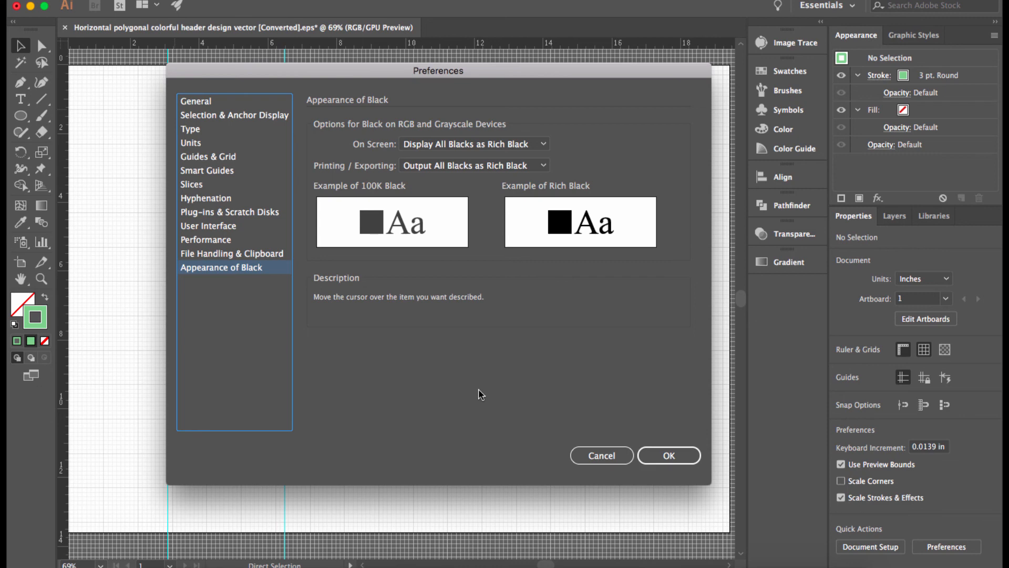
click(667, 456)
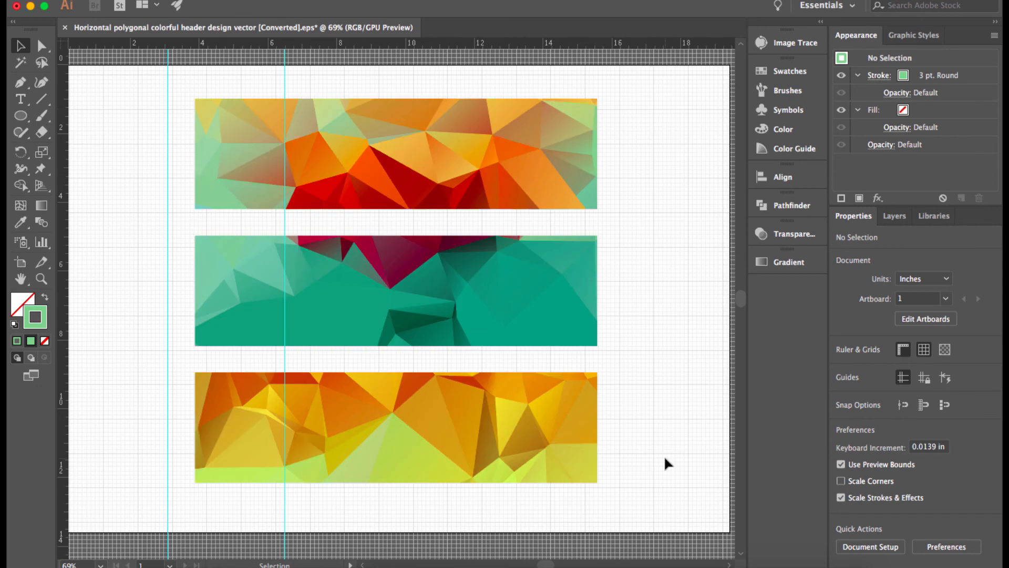